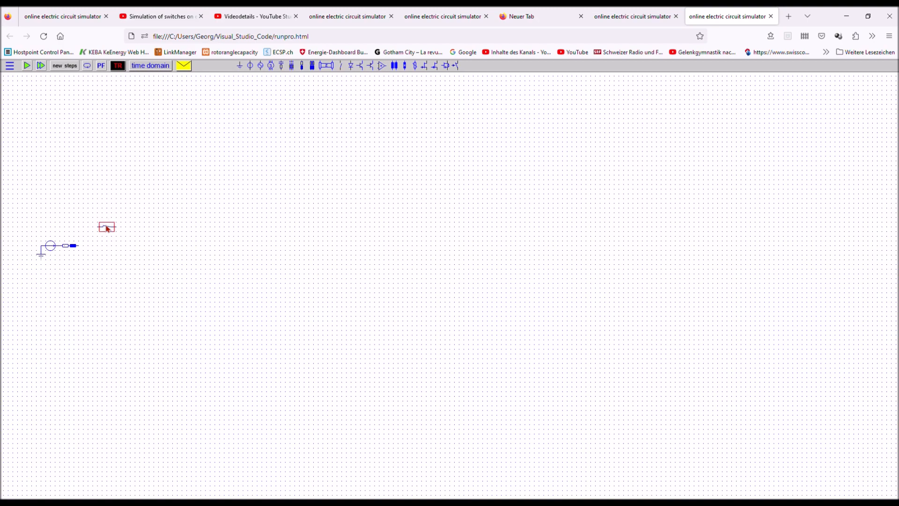
# Place a switch after the series R-L element and connect its free end to earth.
pyautogui.click(90, 245)
pyautogui.moveTo(239, 69)
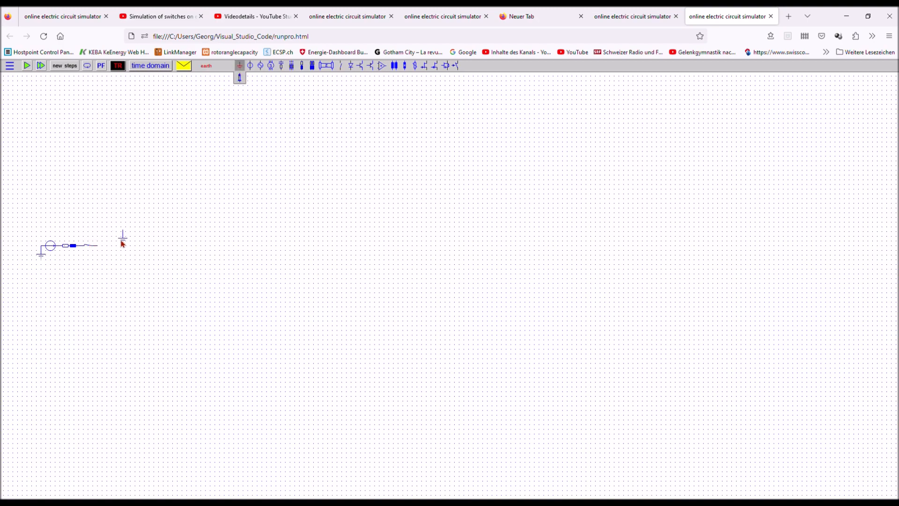
pyautogui.click(97, 254)
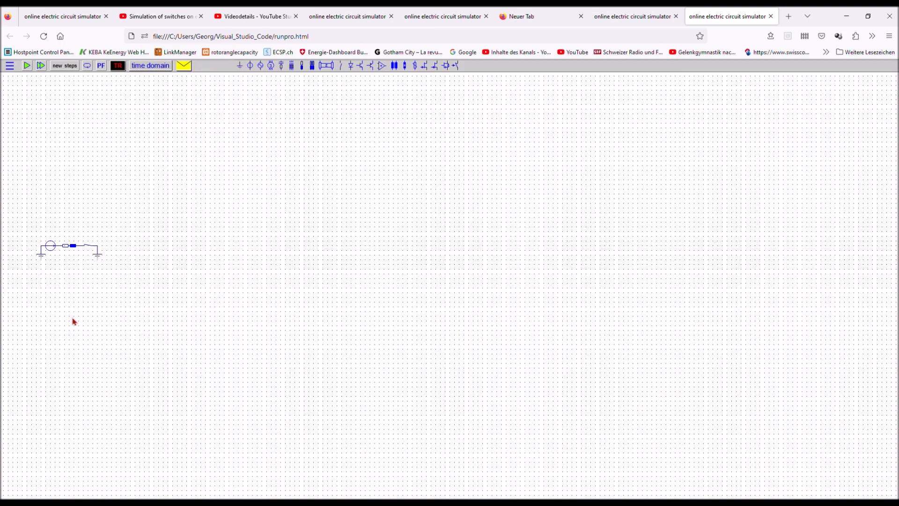
# Set the voltage source to trace its voltage, with Upeak 1.000e+5 V and a frequency of 50 Hz.
pyautogui.click(49, 248)
pyautogui.click(49, 248)
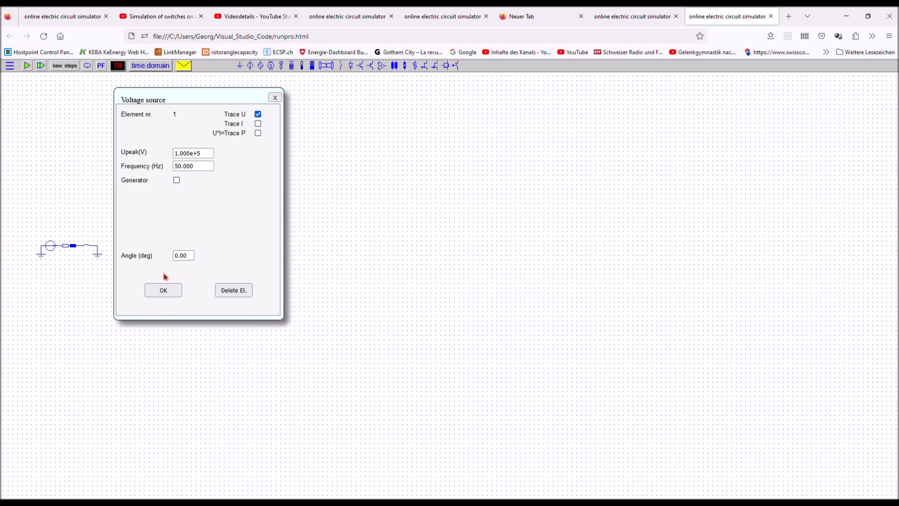
pyautogui.click(167, 290)
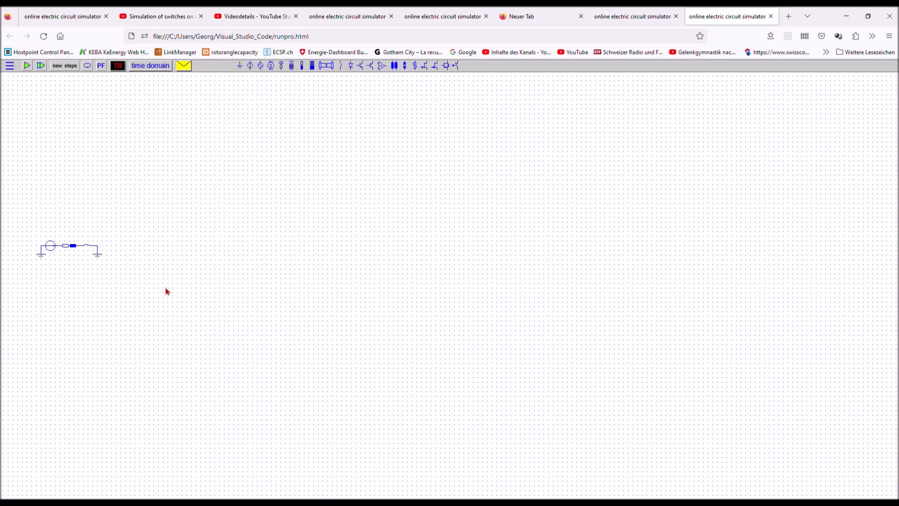
# Configure the switch to trace voltage and current, start closed, and open after 0.008 s without waiting for current zero.
pyautogui.click(87, 249)
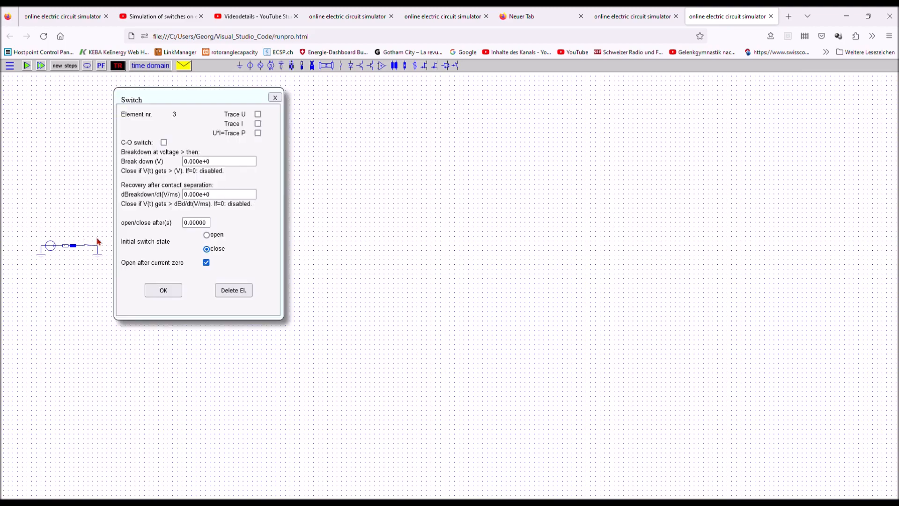
pyautogui.click(258, 115)
pyautogui.click(258, 124)
pyautogui.click(196, 222)
pyautogui.click(206, 263)
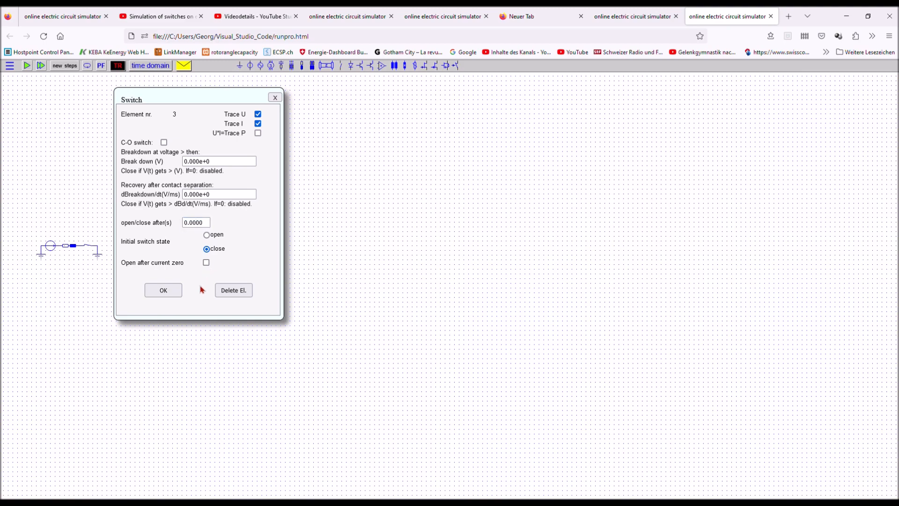
pyautogui.click(197, 224)
pyautogui.write('8')
pyautogui.click(163, 290)
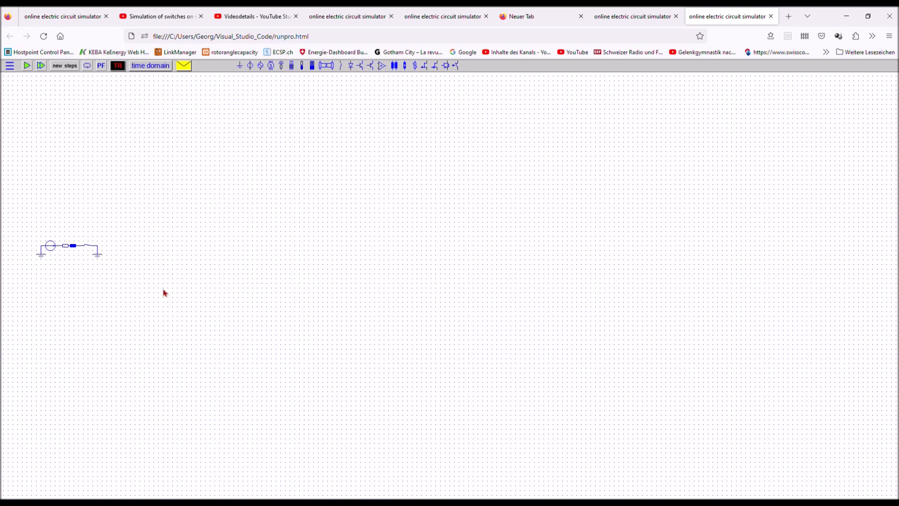
# Run the simulation for 0.02 s with 2000 steps and examine the current at the moment the switch opens.
pyautogui.click(67, 68)
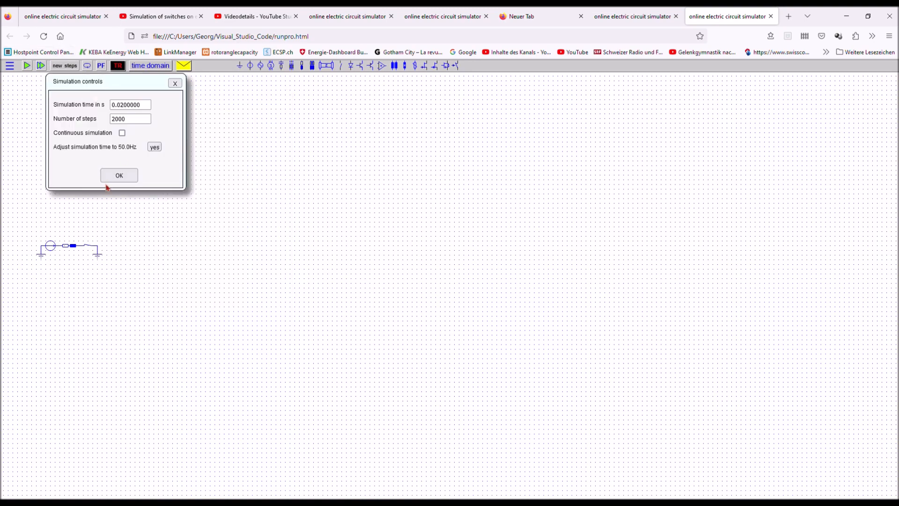
pyautogui.click(120, 175)
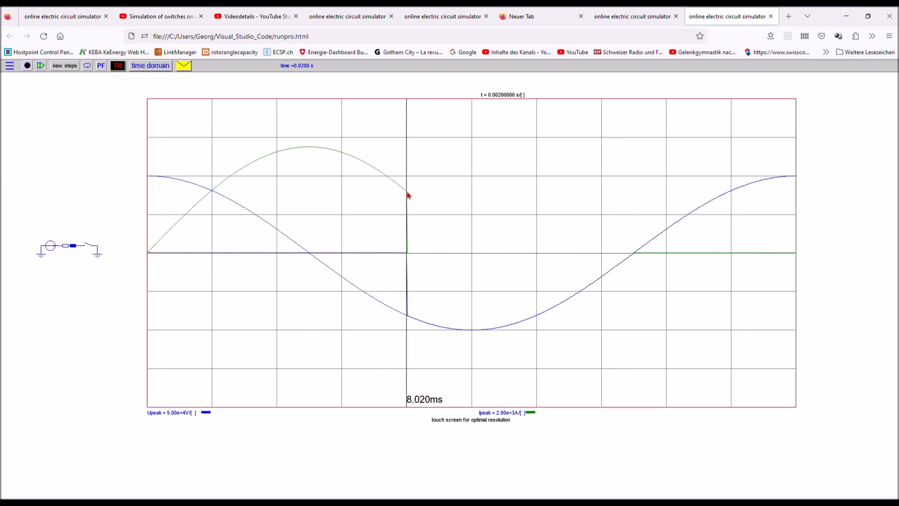
pyautogui.moveTo(406, 191)
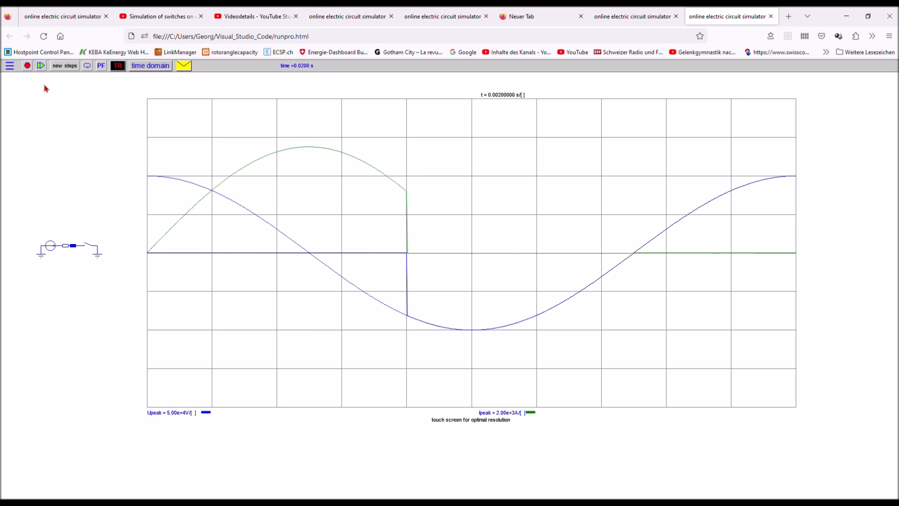
# Leave the simulation results and set the switch to start closed and open after current zero.
pyautogui.click(26, 67)
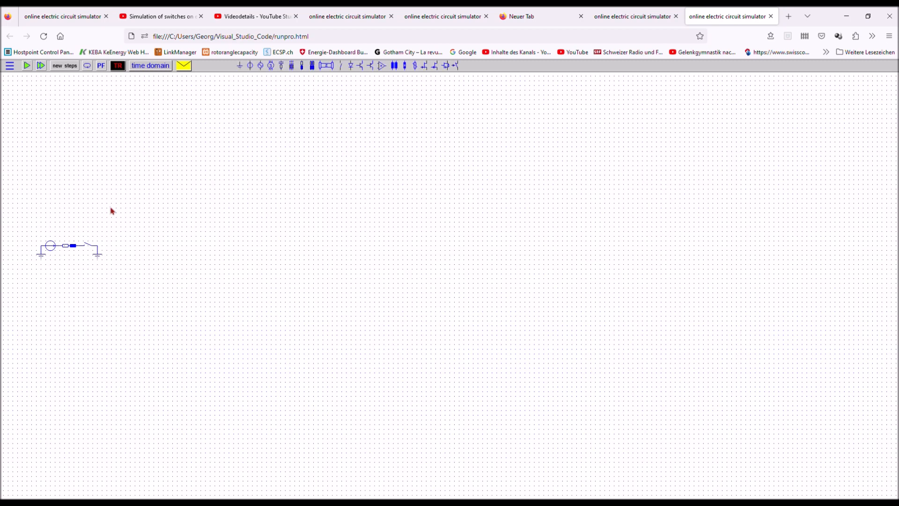
pyautogui.click(88, 248)
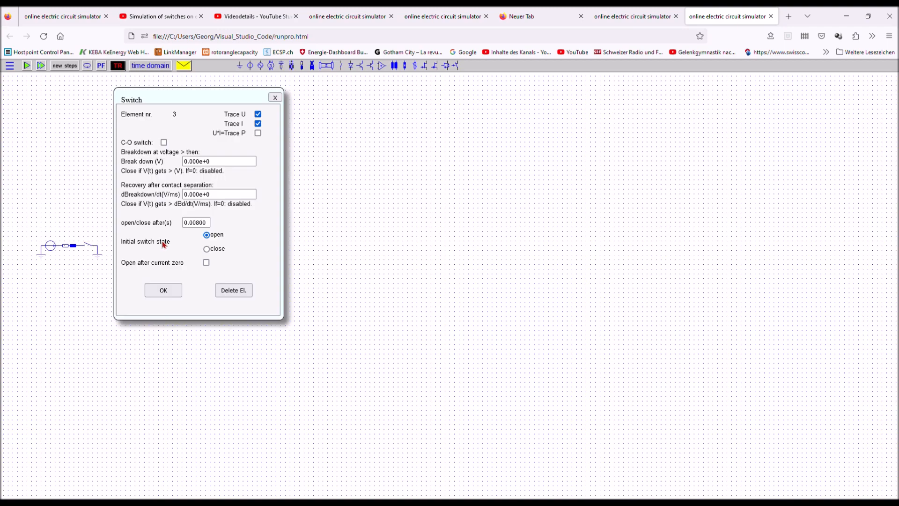
pyautogui.click(208, 251)
pyautogui.click(156, 291)
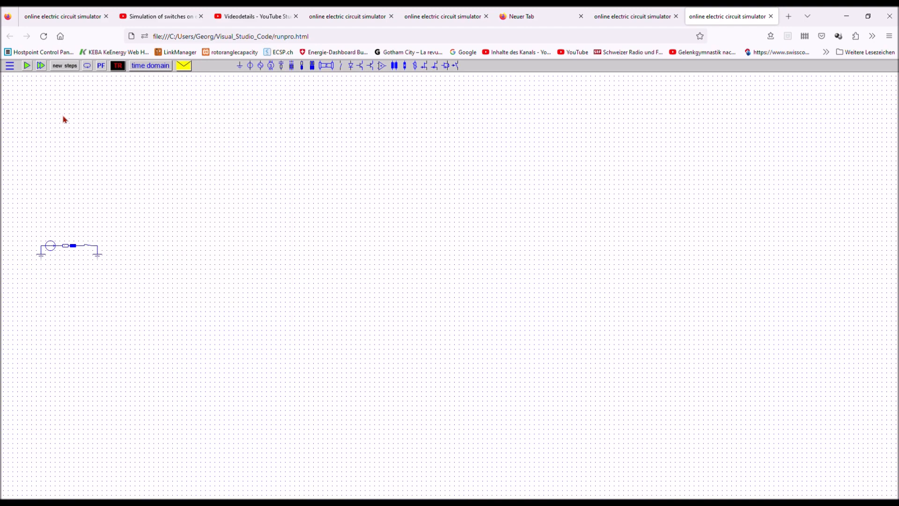
# Rerun the simulation and examine the current and voltage curves around the current-zero interruption.
pyautogui.click(65, 66)
pyautogui.click(110, 176)
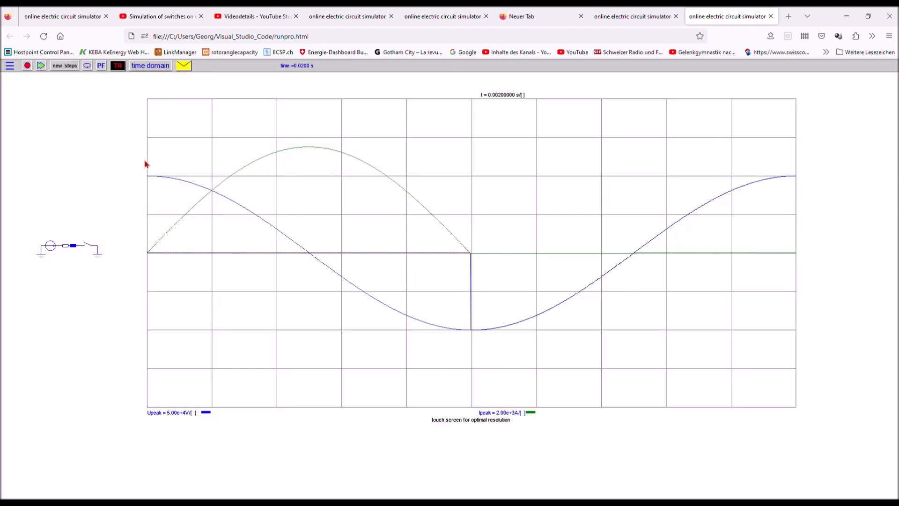
pyautogui.moveTo(385, 176)
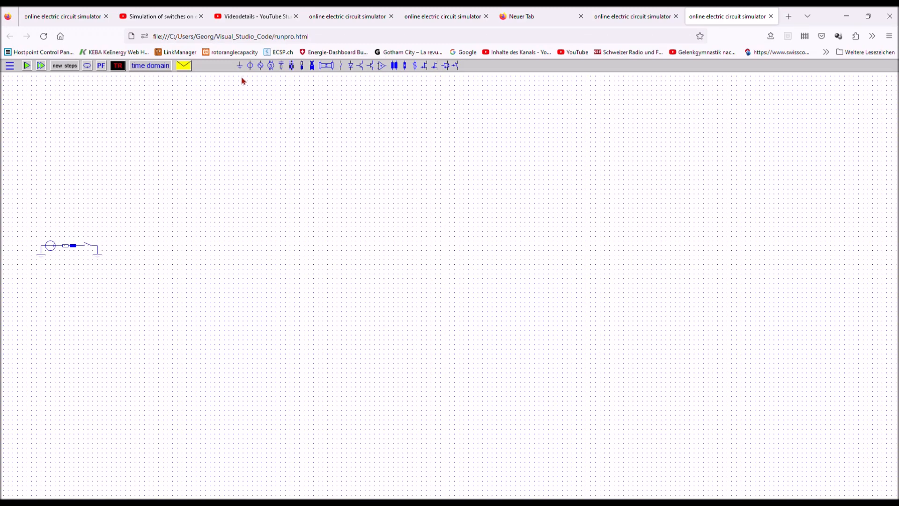
# Add a vertical R-C element at the node between the R-L element and the switch, and connect it to earth.
pyautogui.click(281, 67)
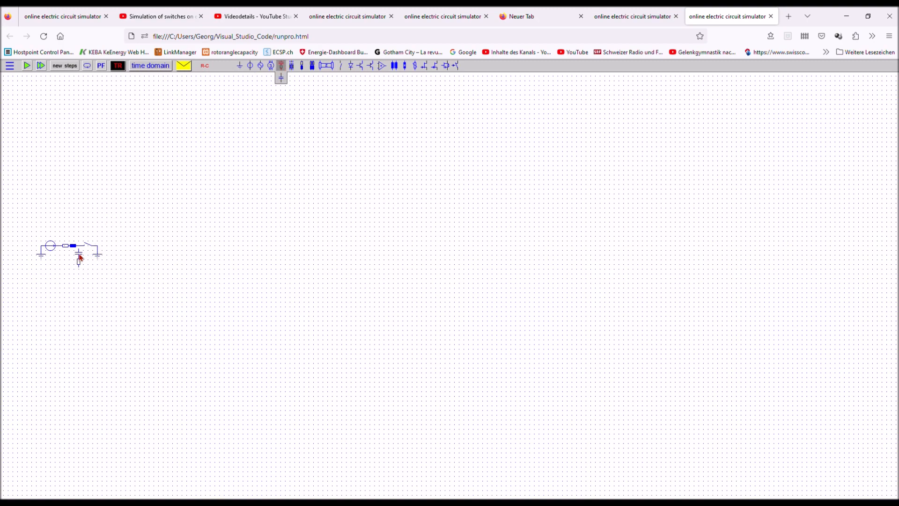
pyautogui.click(79, 255)
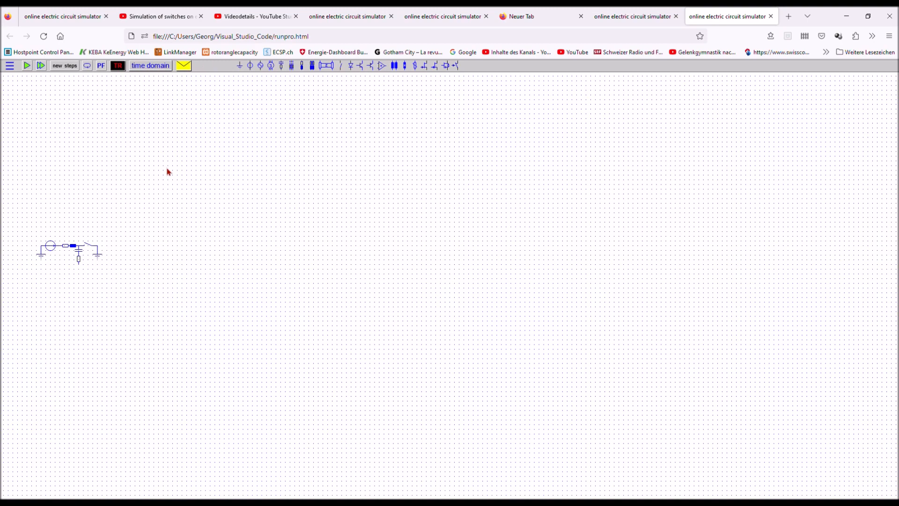
pyautogui.click(239, 69)
pyautogui.click(80, 272)
# Set the R-C element's capacity to 10 uF and edit its resistance.
pyautogui.click(80, 259)
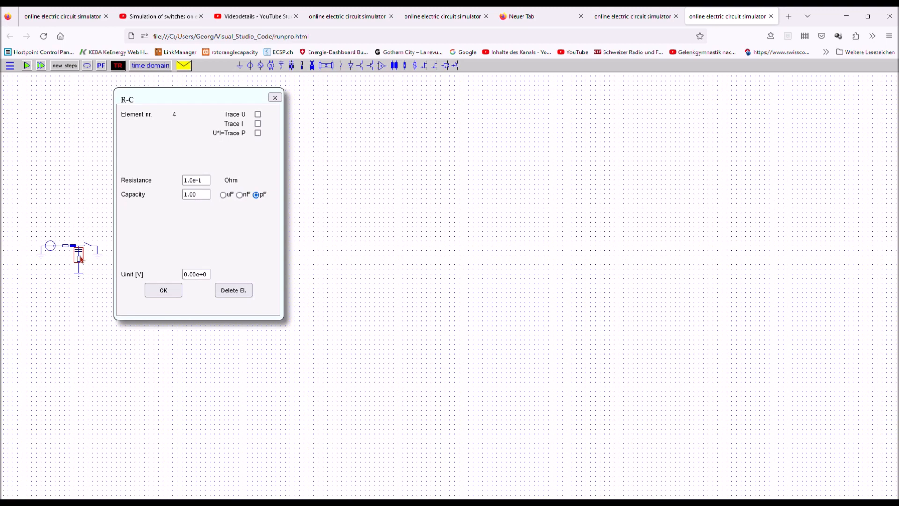
pyautogui.click(224, 196)
pyautogui.click(196, 197)
pyautogui.write('0')
pyautogui.hotkey('shift', 'Tab')
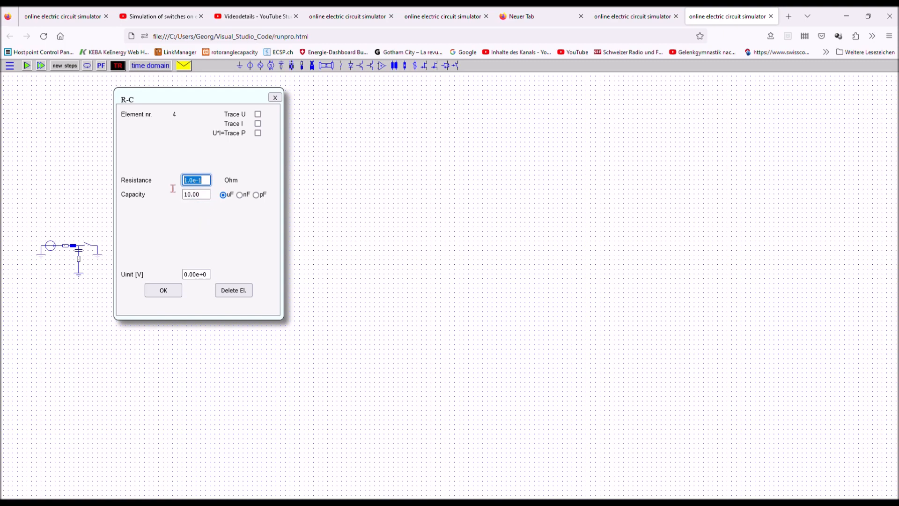
pyautogui.press('BackSpace')
pyautogui.click(162, 291)
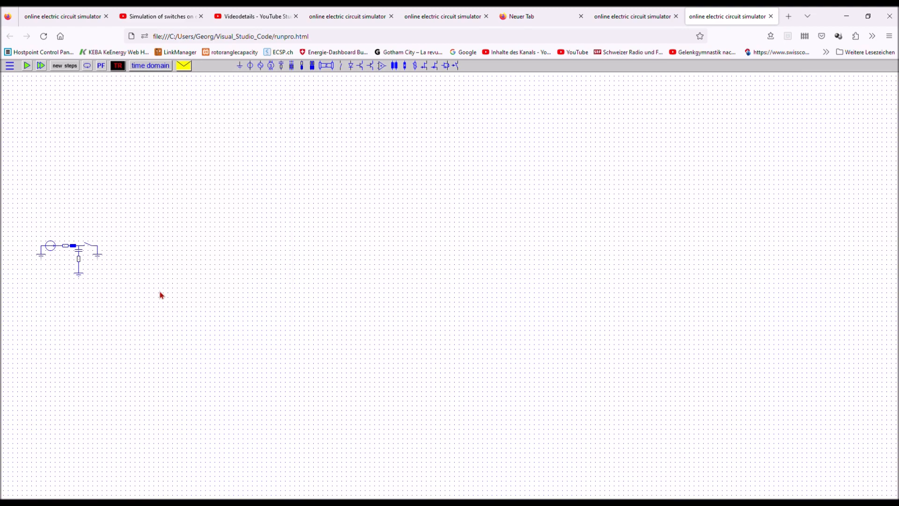
# Reset the switch to start closed, keeping opening after current zero, and run the simulation for 0.02 s with 2000 steps.
pyautogui.click(90, 248)
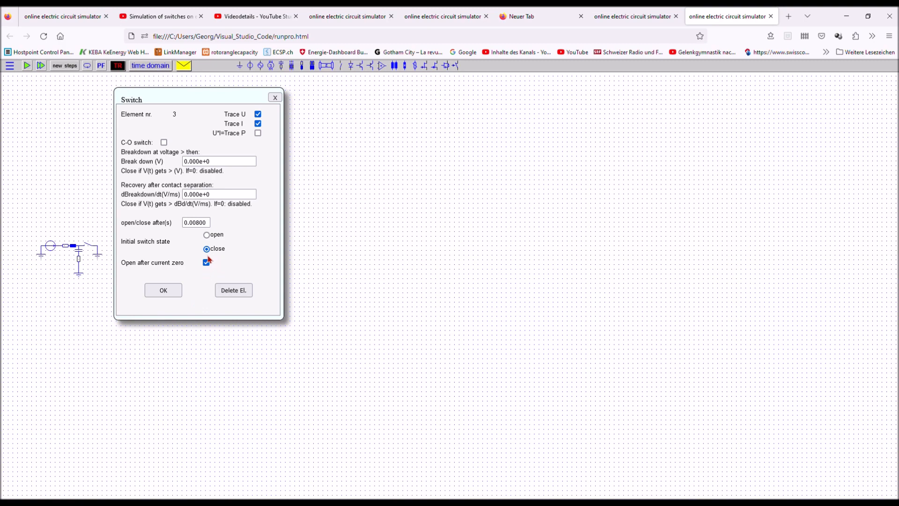
pyautogui.click(164, 291)
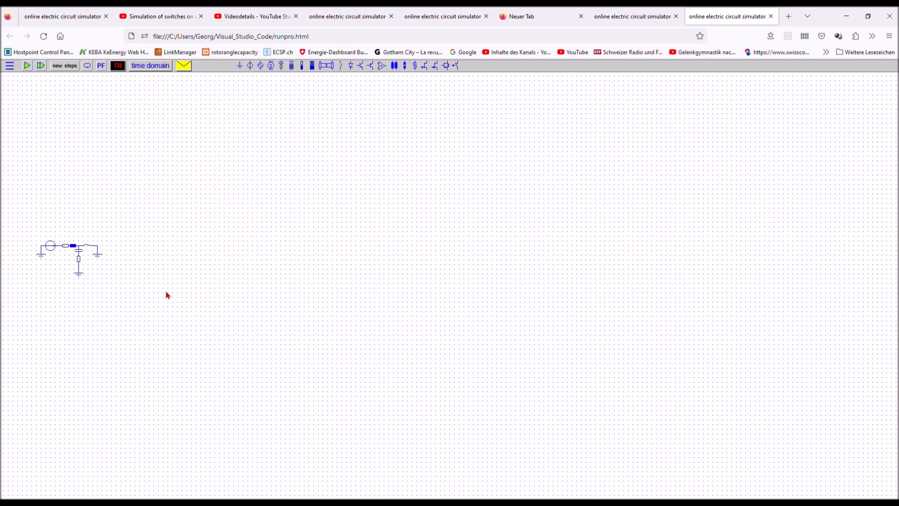
pyautogui.click(64, 68)
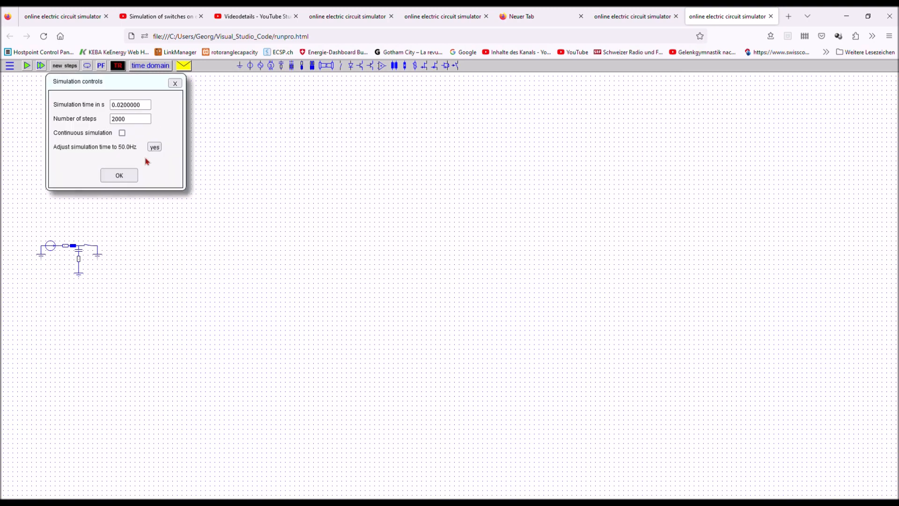
pyautogui.click(120, 175)
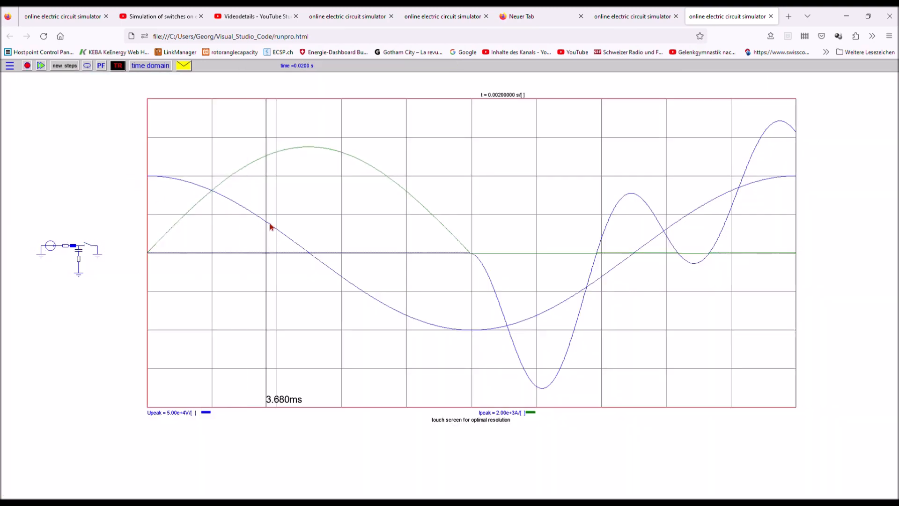
pyautogui.click(528, 375)
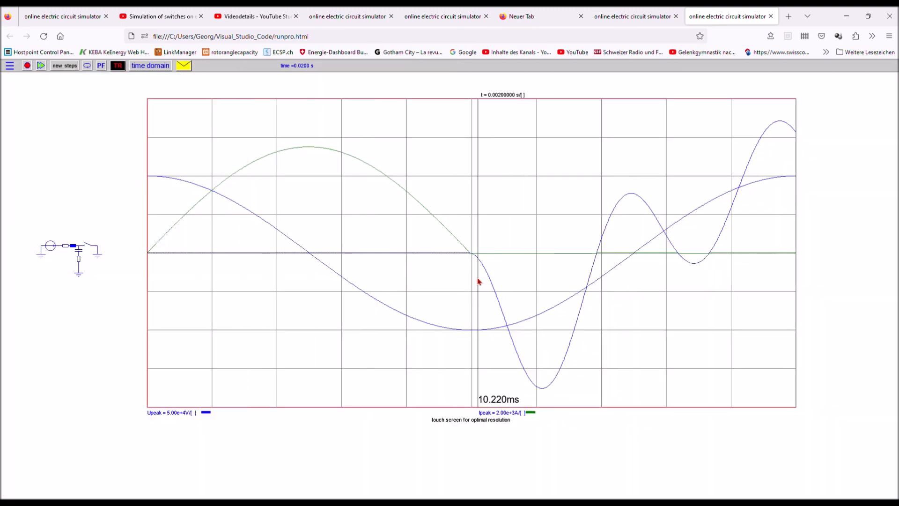
# Reduce the R-C element's capacitance interactively in the running simulation.
pyautogui.click(80, 259)
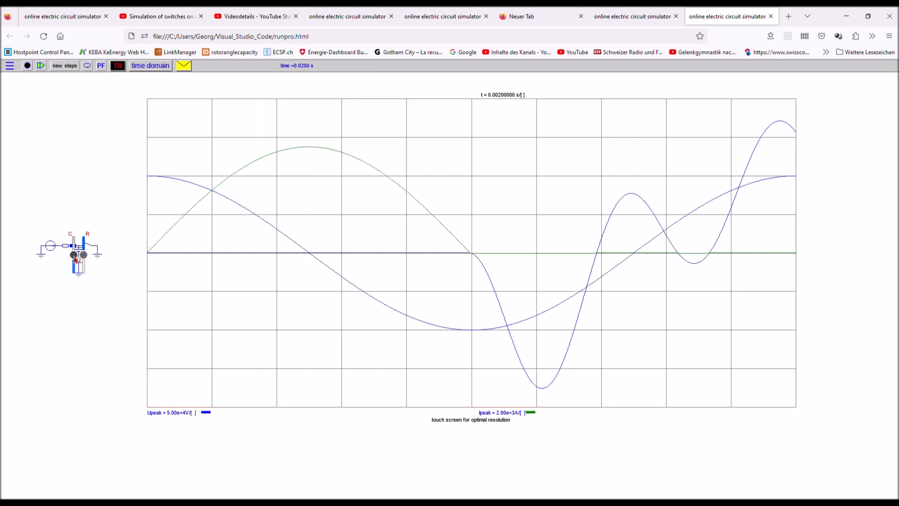
pyautogui.click(75, 257)
pyautogui.moveTo(75, 259); pyautogui.dragTo(76, 270)
# Increase the R-C element's resistance interactively and rescale the plotted curves to optimal resolution.
pyautogui.click(81, 260)
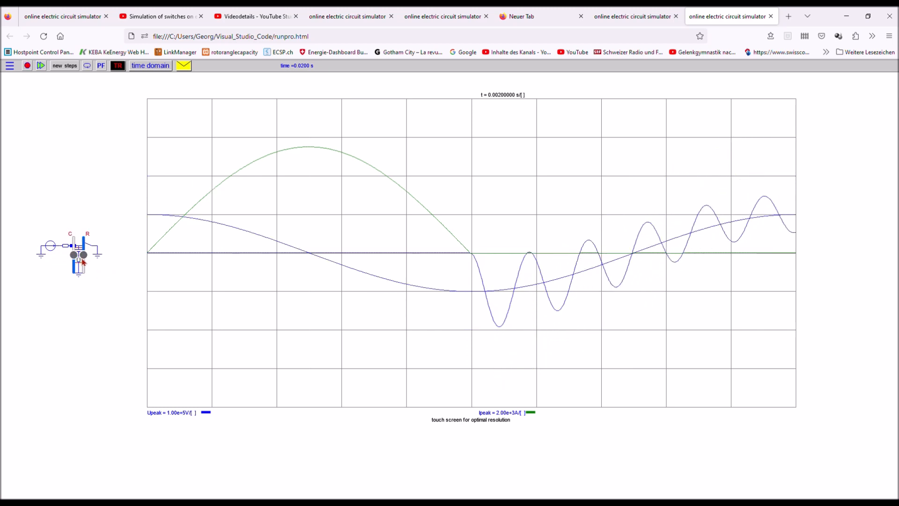
pyautogui.moveTo(82, 261); pyautogui.dragTo(84, 247)
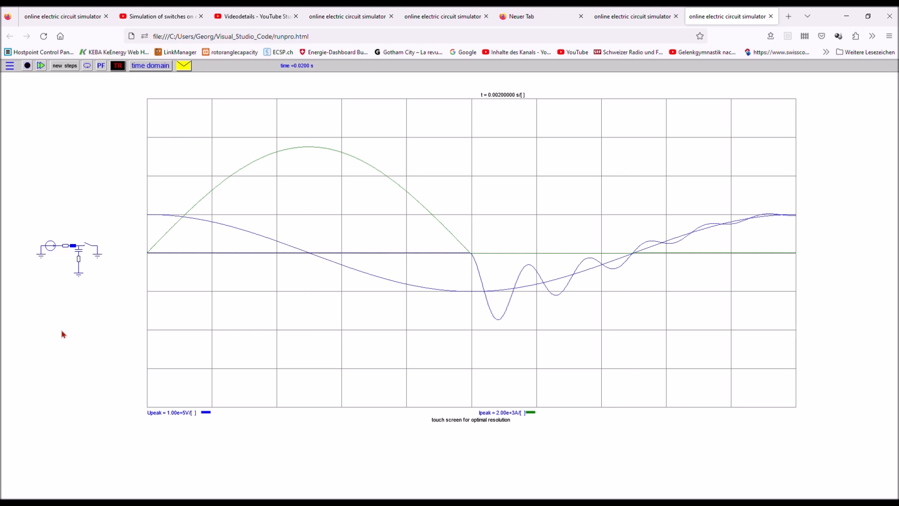
pyautogui.click(214, 254)
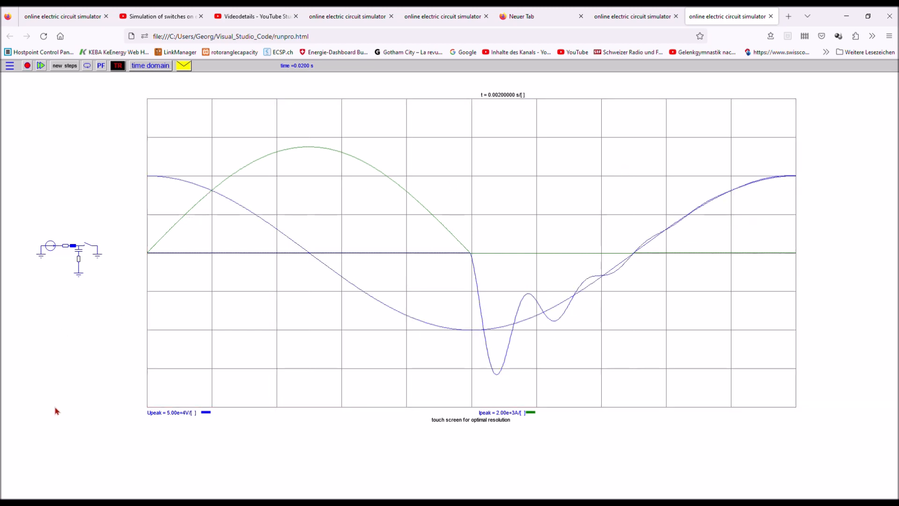
# Leave the simulation results, check the switch's timing and initial-state settings, and start a new simulation run.
pyautogui.click(28, 66)
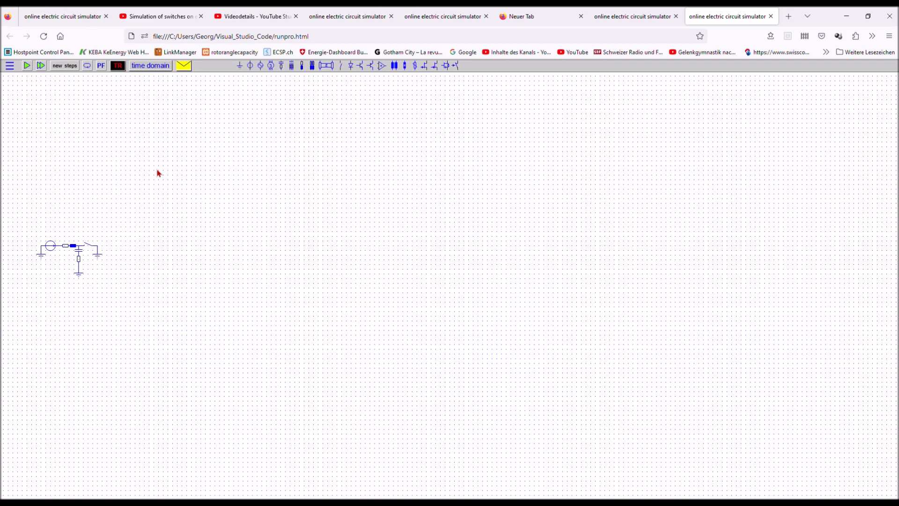
pyautogui.click(91, 246)
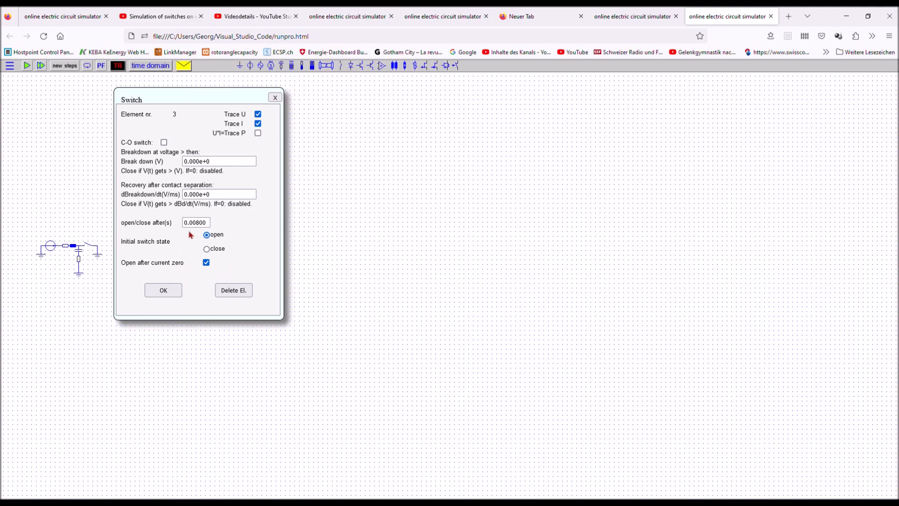
pyautogui.click(163, 290)
pyautogui.click(64, 66)
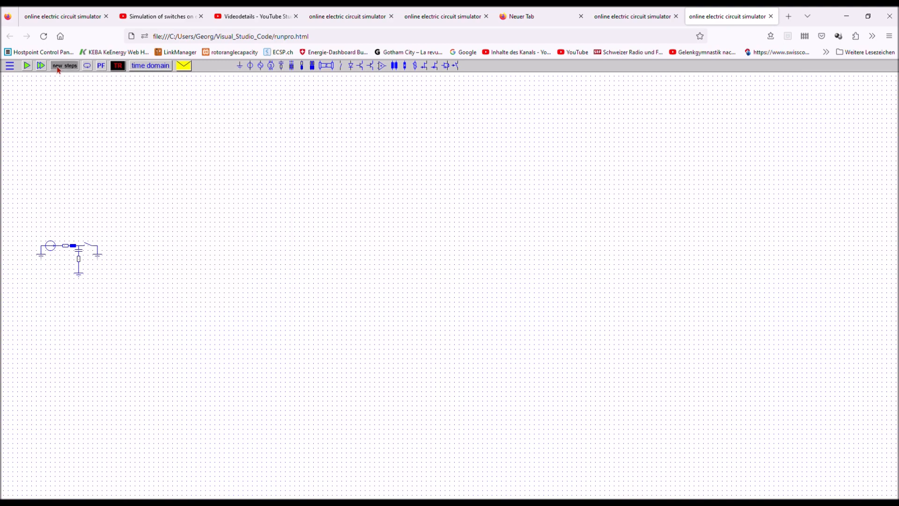
pyautogui.click(119, 176)
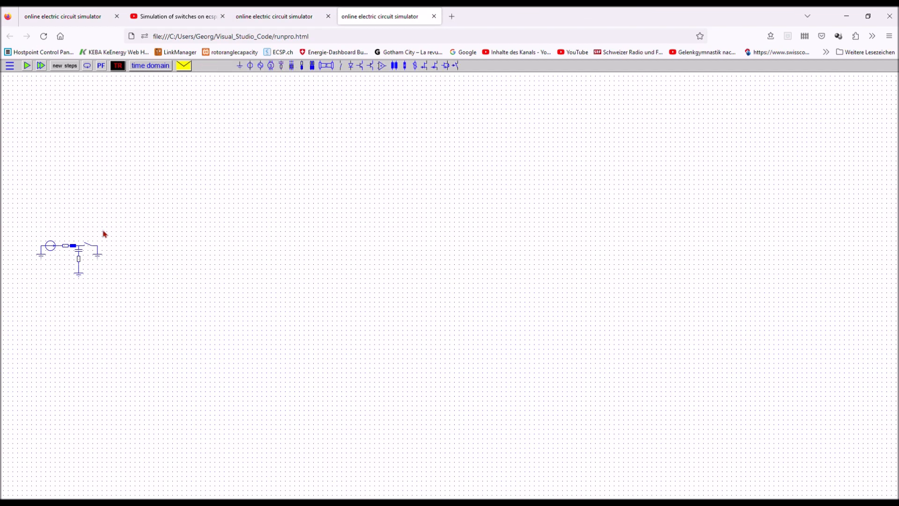
# Configure the switch as initially open with a breakdown voltage of 9.000e+4 V and an open/close time of -1 s.
pyautogui.click(87, 248)
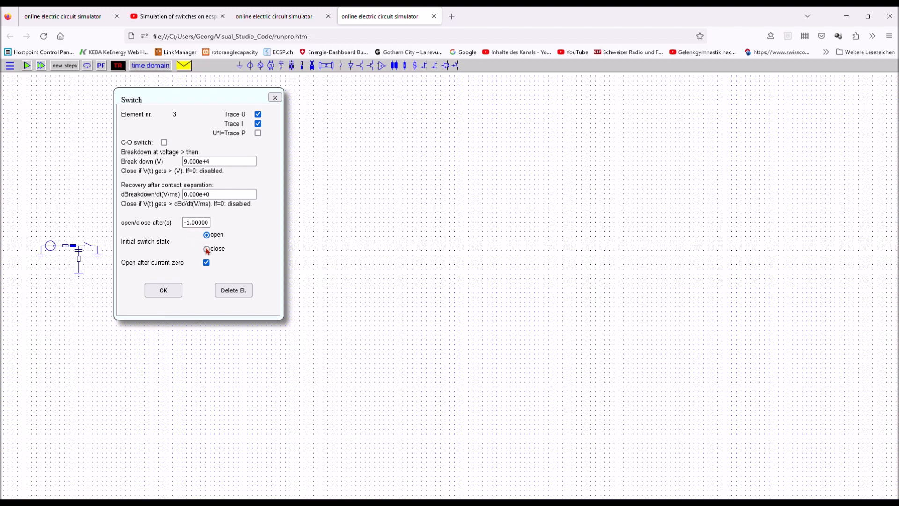
pyautogui.click(170, 290)
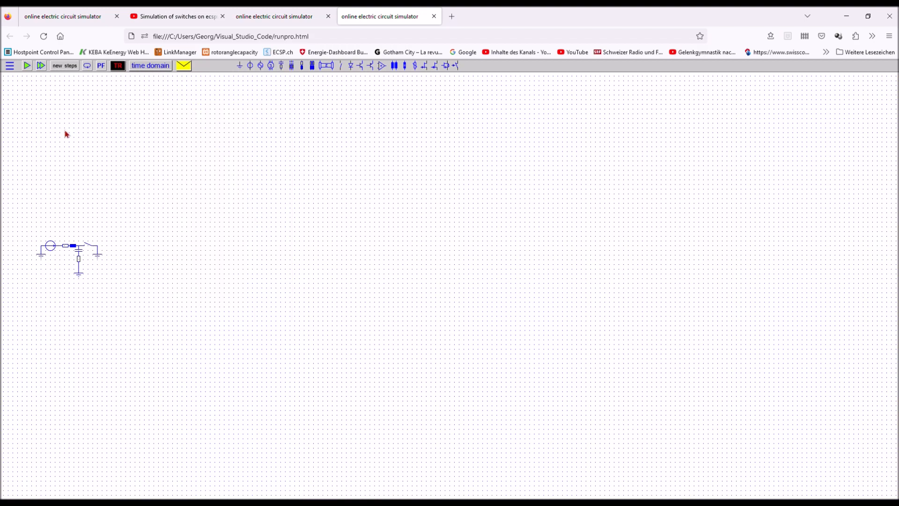
# Simulate 0.02 s in 1000 steps to check the switch's voltage breakdown, and return to the circuit.
pyautogui.click(65, 66)
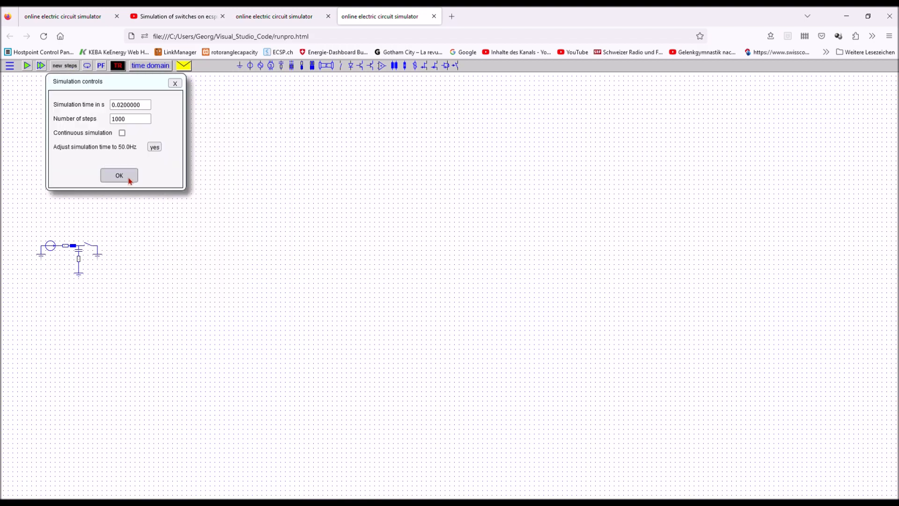
pyautogui.click(122, 177)
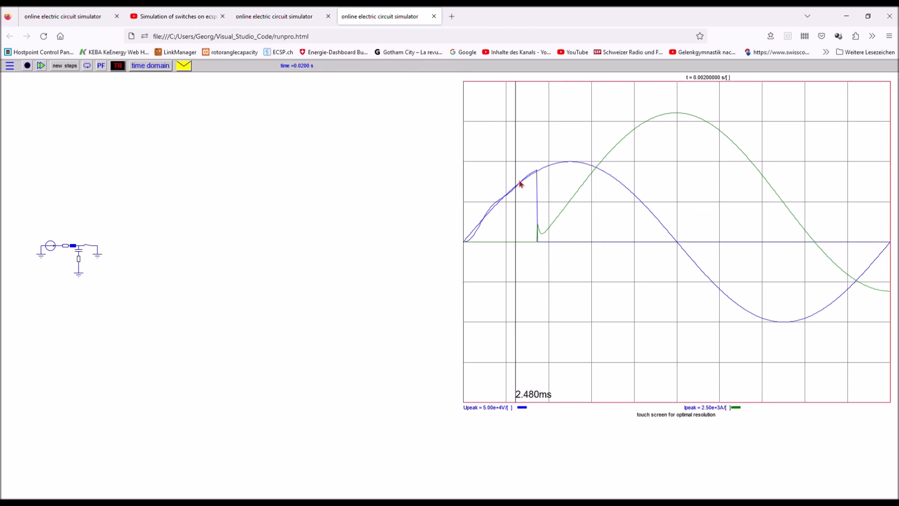
pyautogui.click(538, 239)
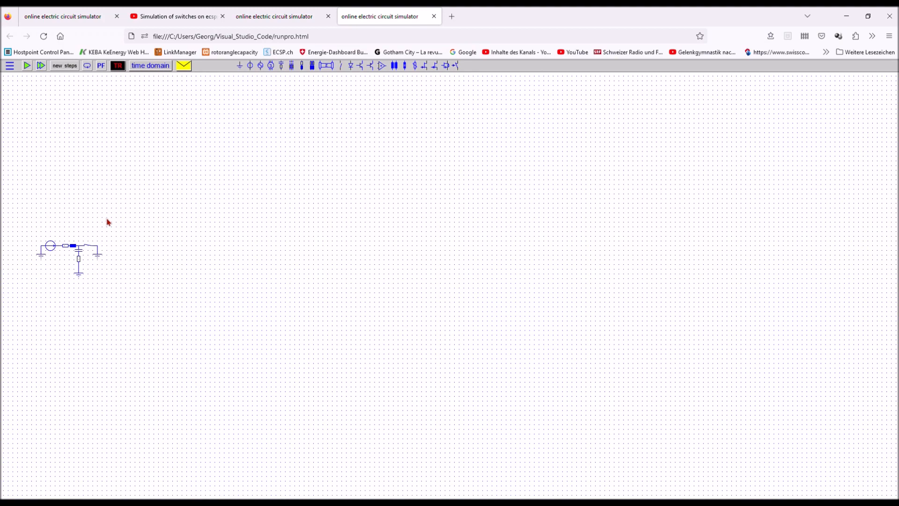
# Set the switch initially closed, opening after 0.005 s, with breakdown 0 V and recovery 2.000e+3 V/ms, and simulate 0.1 s in 1000 steps.
pyautogui.click(90, 246)
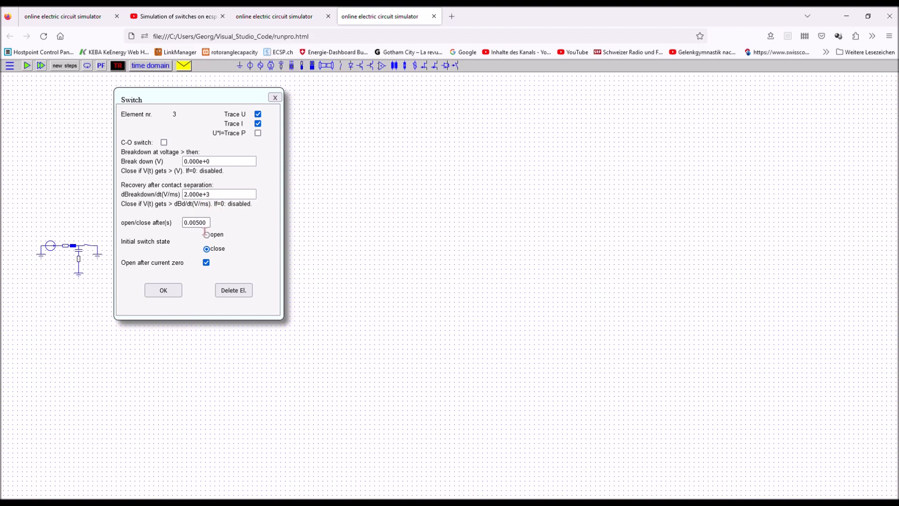
pyautogui.click(169, 290)
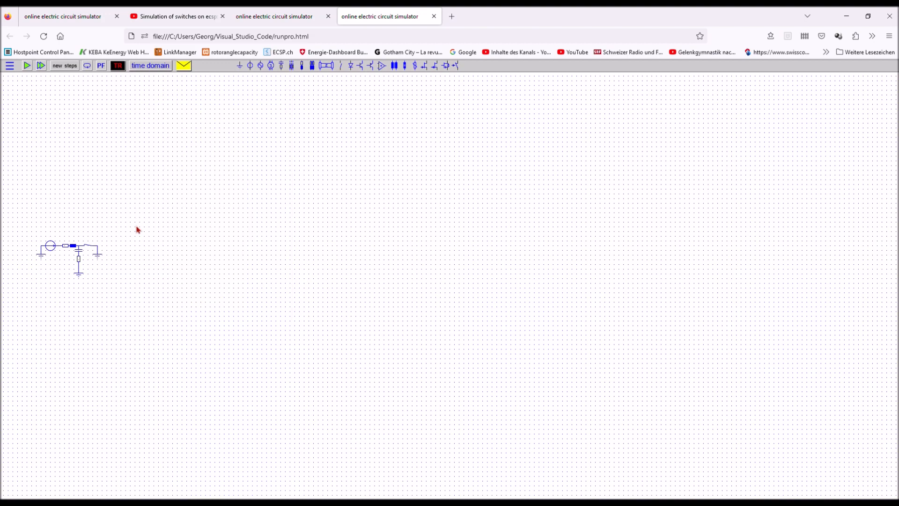
pyautogui.click(63, 69)
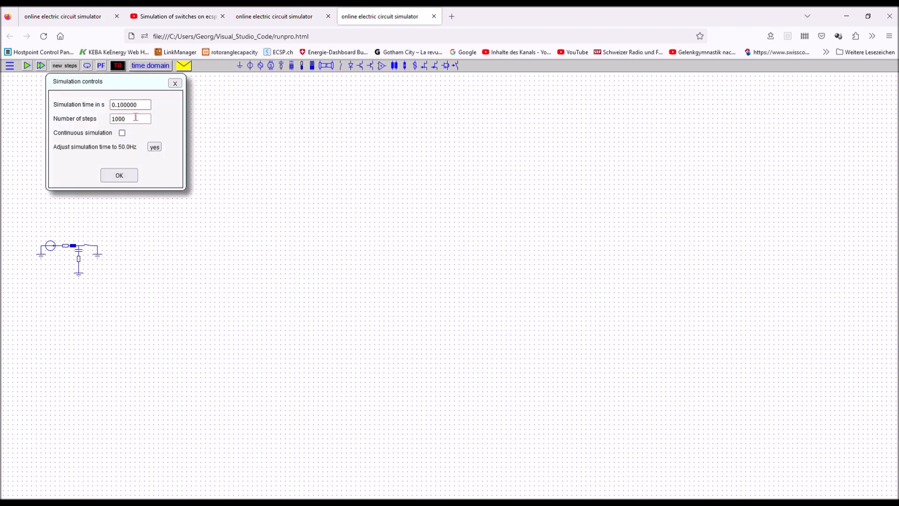
pyautogui.click(119, 176)
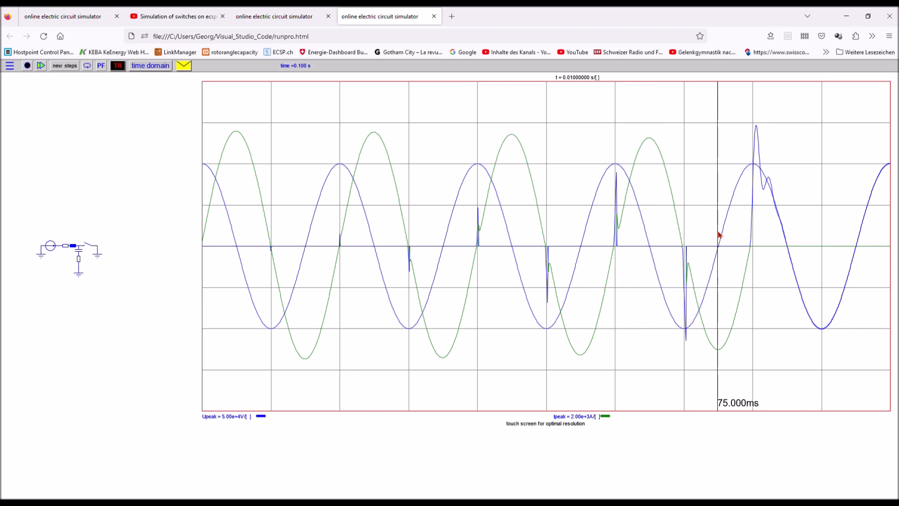
pyautogui.moveTo(770, 189)
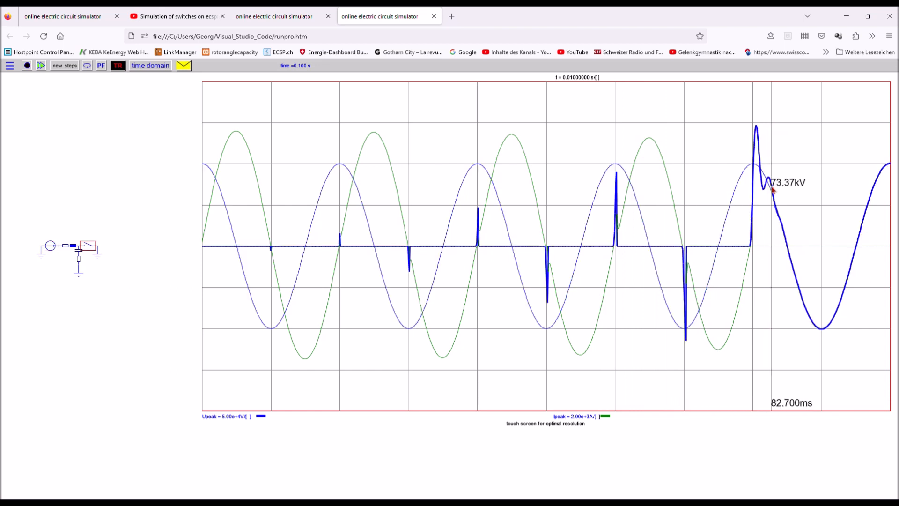
pyautogui.hotkey('ctrl', 'w')
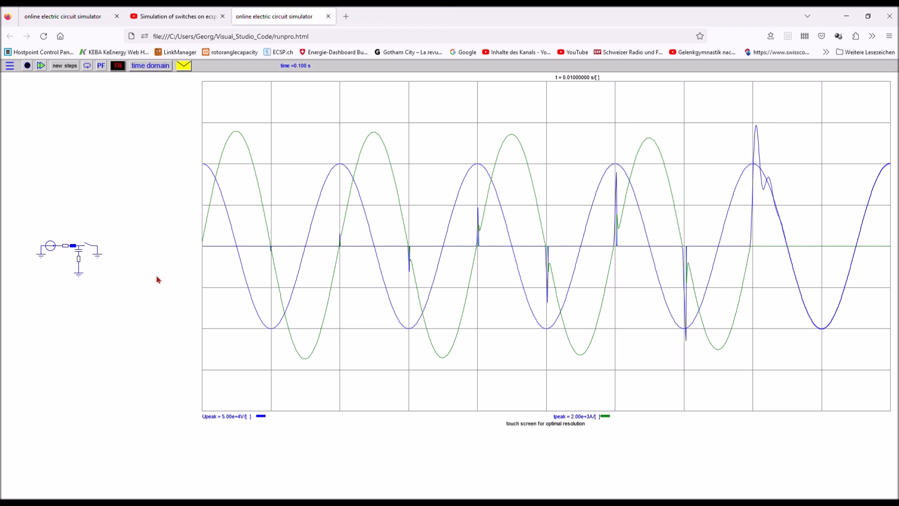
# Make the switch an initially open C-O switch with its first operation after 0.015 s and second after 0.03 s.
pyautogui.click(28, 66)
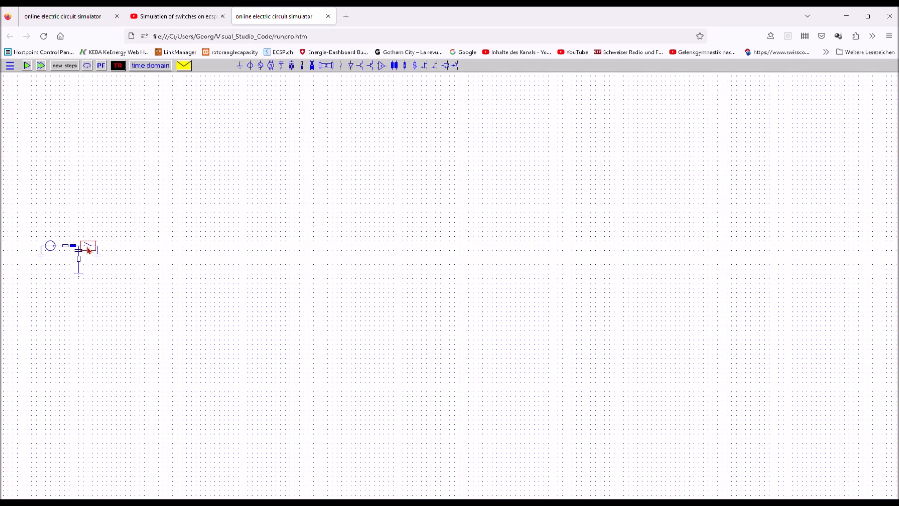
pyautogui.click(89, 250)
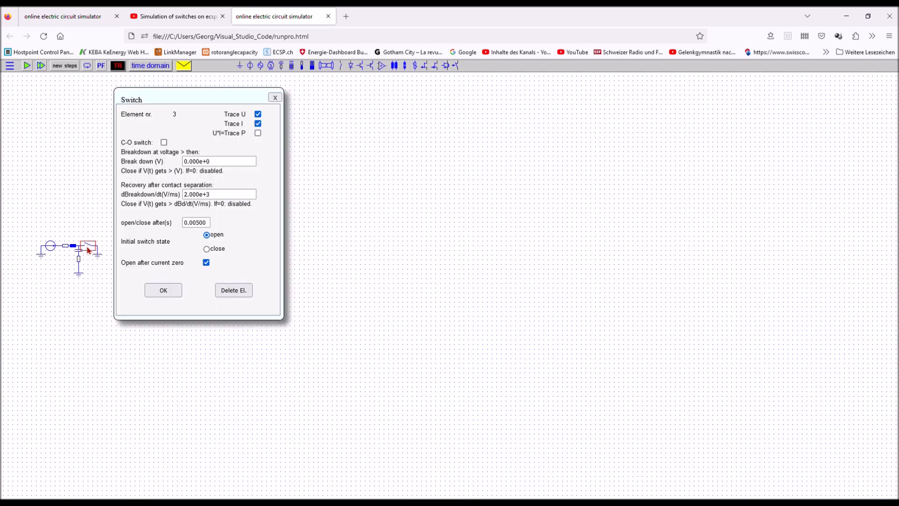
pyautogui.click(164, 143)
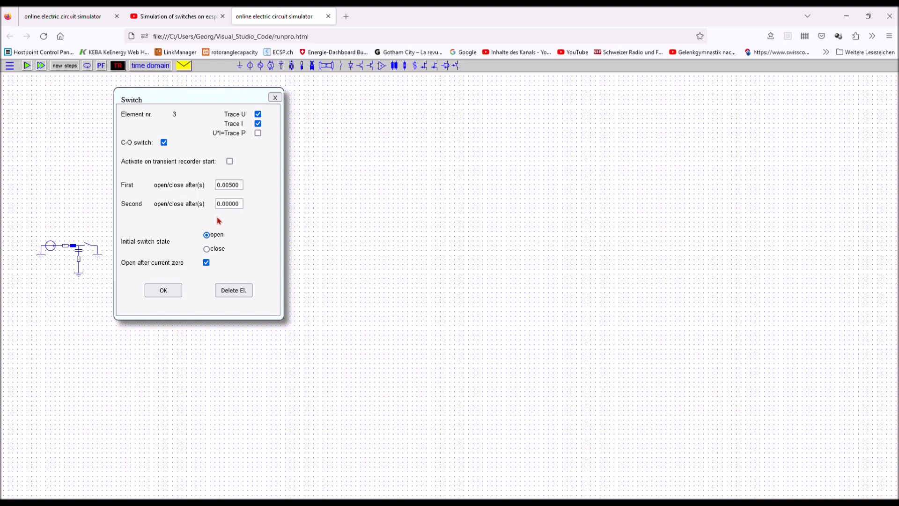
pyautogui.click(238, 188)
pyautogui.click(245, 210)
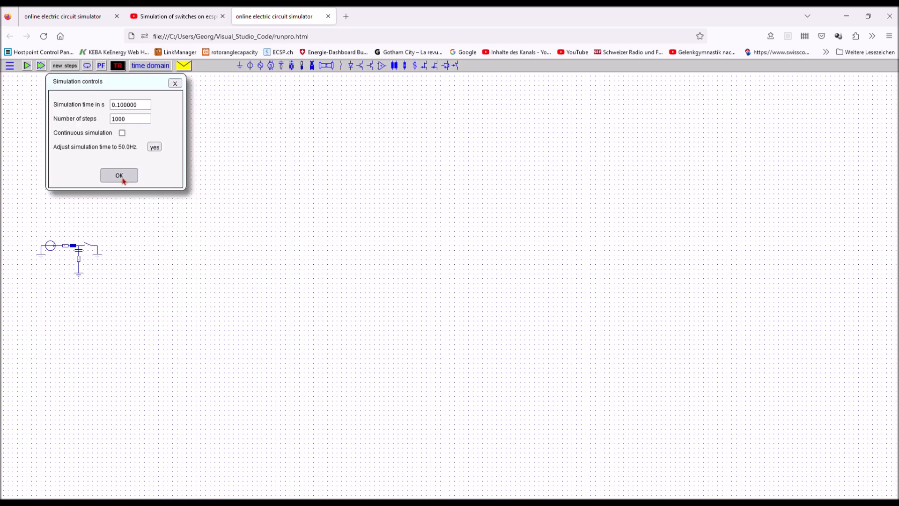
# Run the C-O switch simulation for 0.1 s in 1000 steps and inspect the current at closing and opening.
pyautogui.click(123, 177)
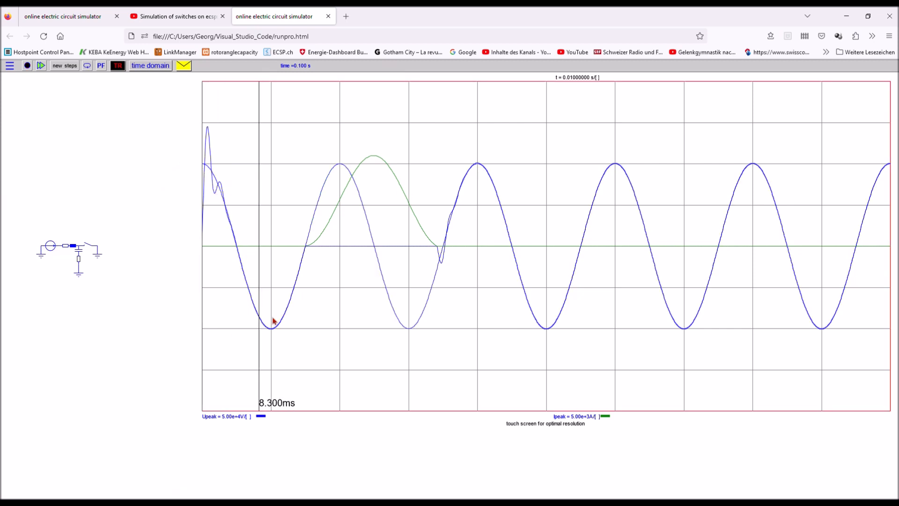
pyautogui.moveTo(301, 247)
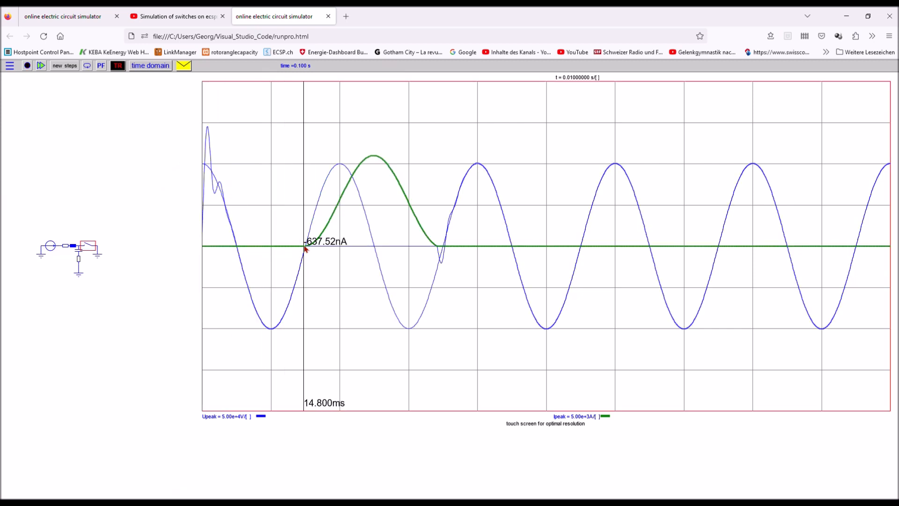
pyautogui.moveTo(440, 253)
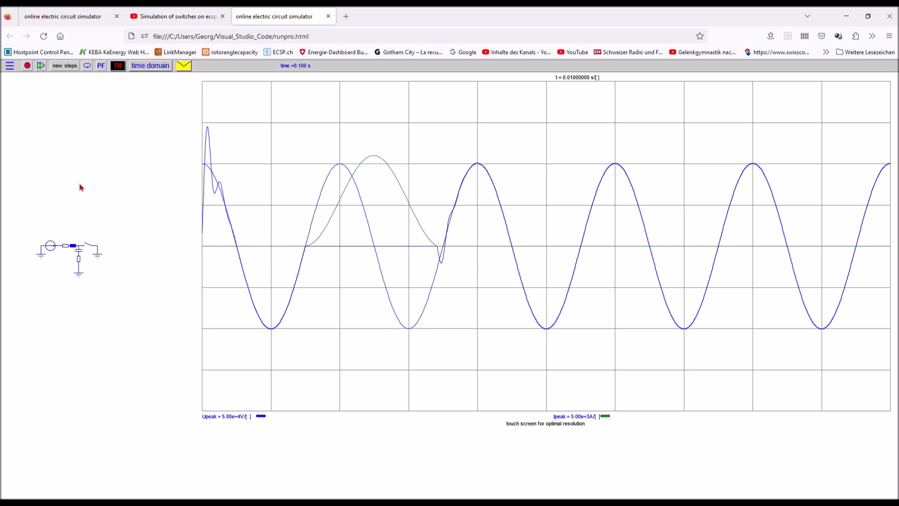
# Change the C-O switch's initial state to closed and run the simulation again.
pyautogui.click(27, 65)
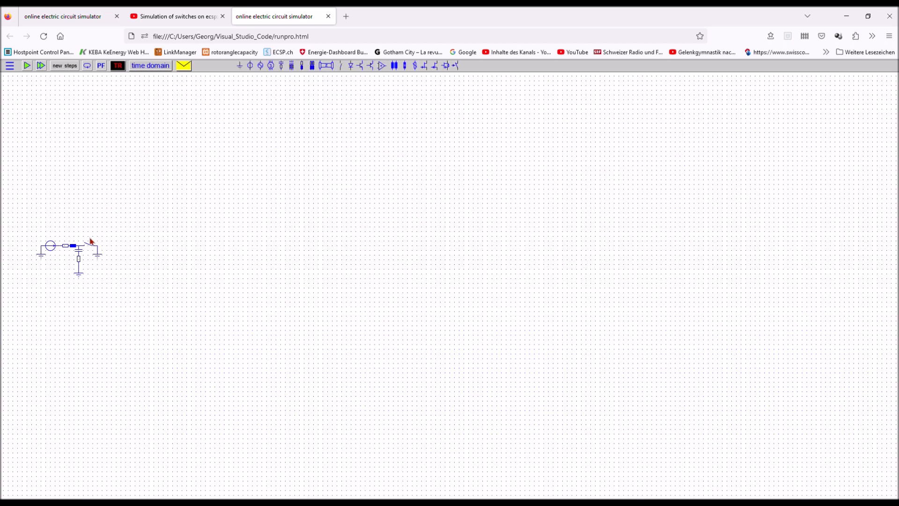
pyautogui.click(90, 245)
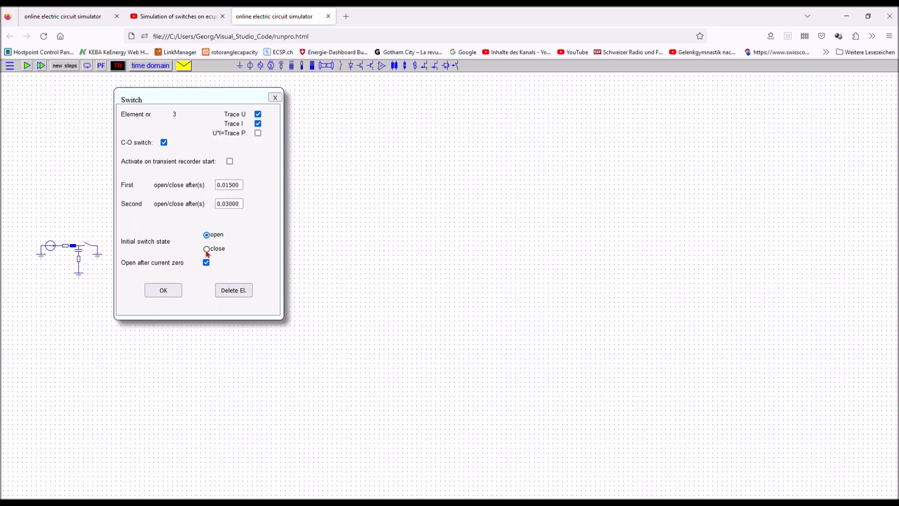
pyautogui.click(164, 291)
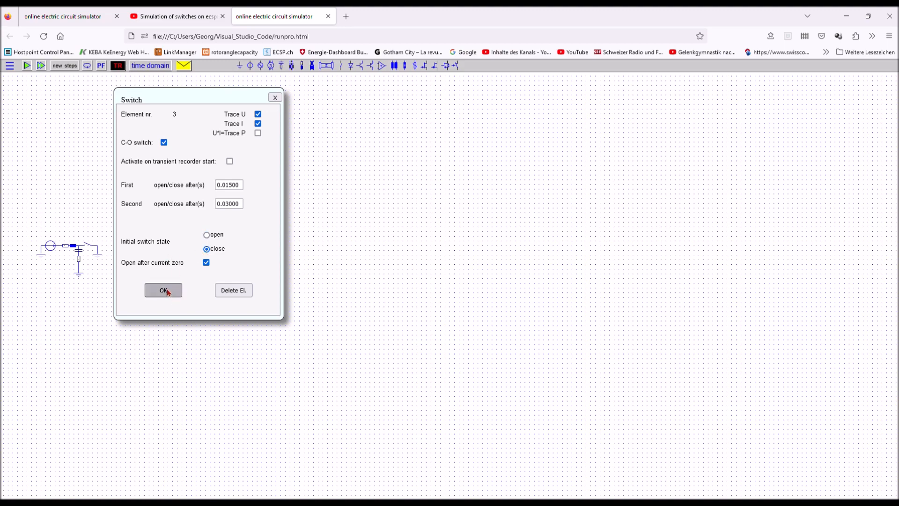
pyautogui.click(72, 71)
pyautogui.click(124, 175)
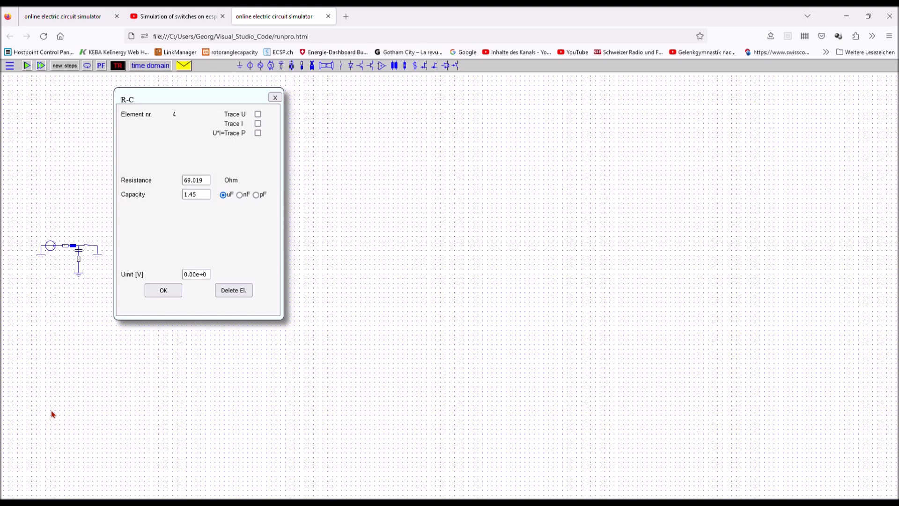
# Start a new empty circuit and dismiss the leftover R-C element settings.
pyautogui.click(10, 67)
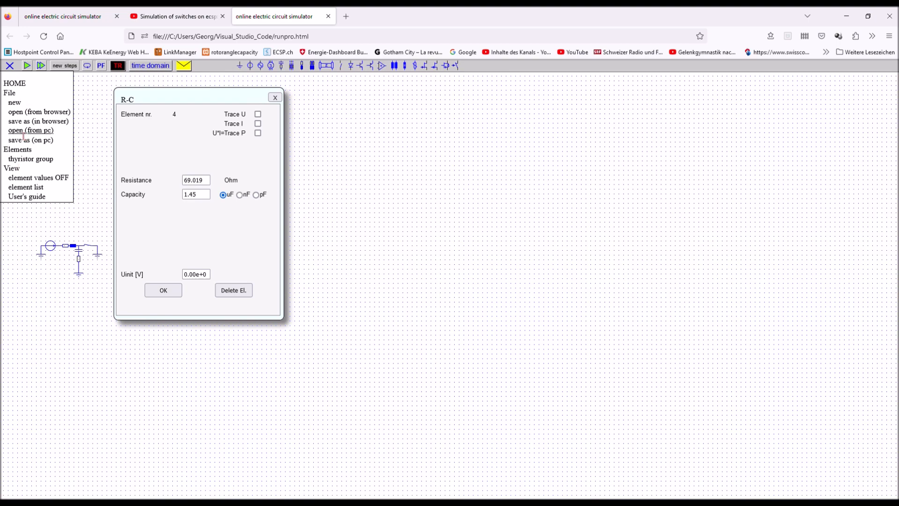
pyautogui.click(15, 105)
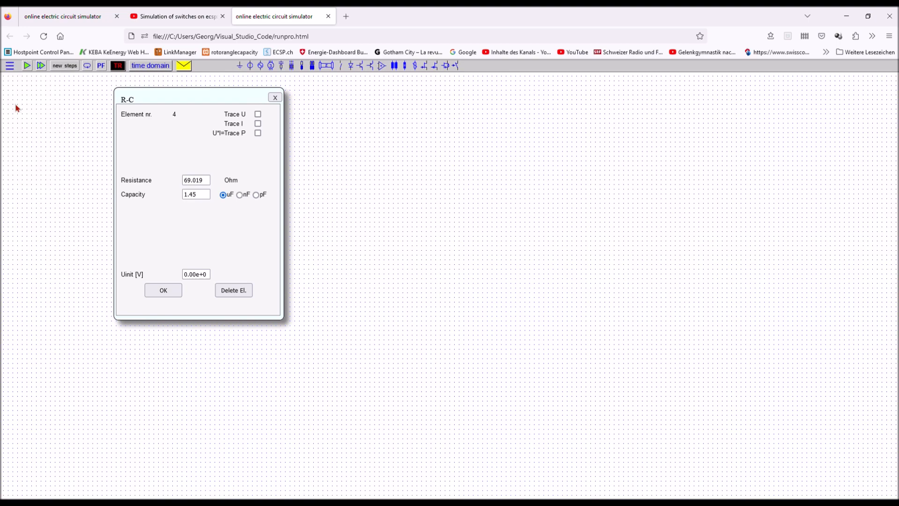
pyautogui.click(275, 98)
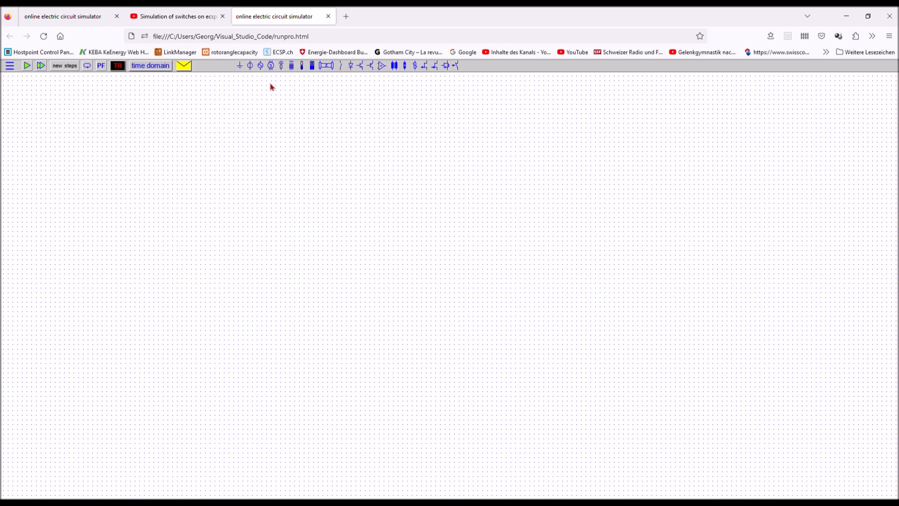
# Place a 3-phase star source and attach a triphase R-L element directly to its outputs.
pyautogui.click(271, 77)
pyautogui.click(63, 189)
pyautogui.click(88, 183)
pyautogui.click(312, 66)
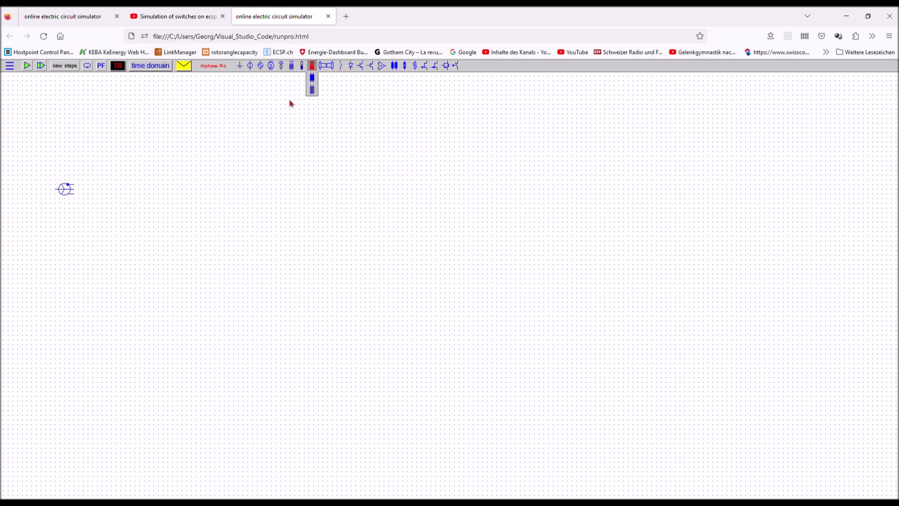
pyautogui.click(107, 191)
pyautogui.click(106, 191)
pyautogui.moveTo(87, 192); pyautogui.dragTo(78, 188)
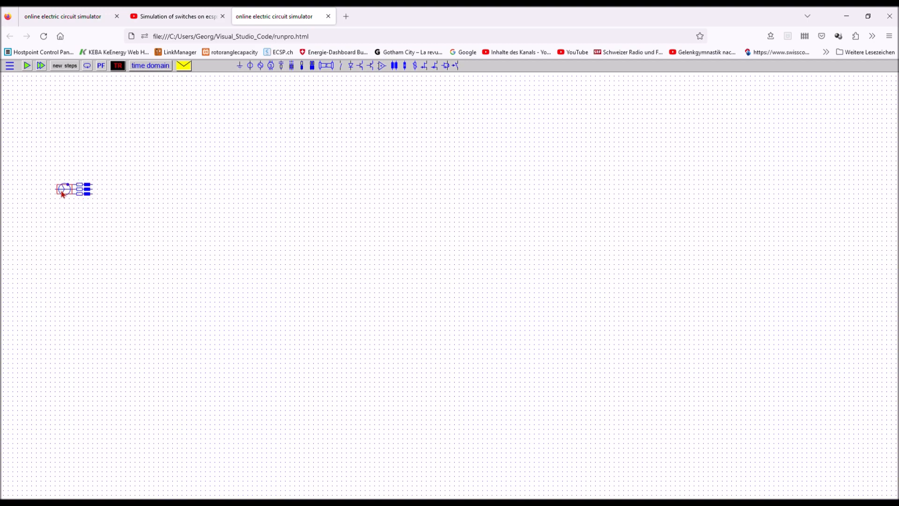
# Set the 3-phase star source's peak phase-to-ground voltage to 100000 V.
pyautogui.doubleClick(62, 193)
pyautogui.press('BackSpace')
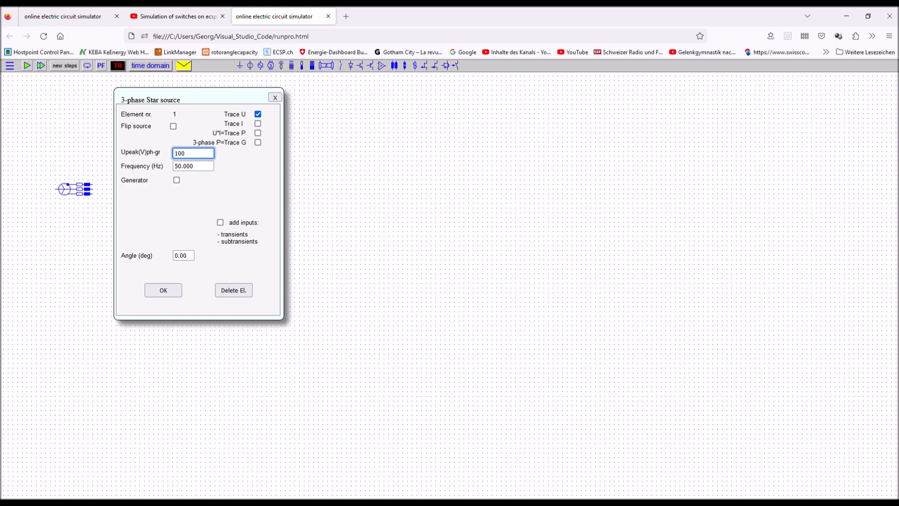
pyautogui.write('100000')
pyautogui.click(163, 292)
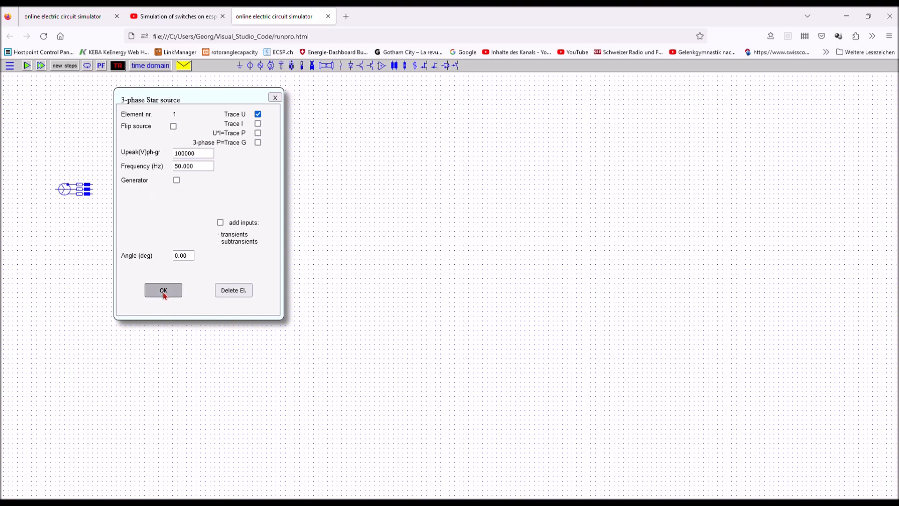
# Set the triphase R-L element's inductance to 60 mH.
pyautogui.doubleClick(81, 189)
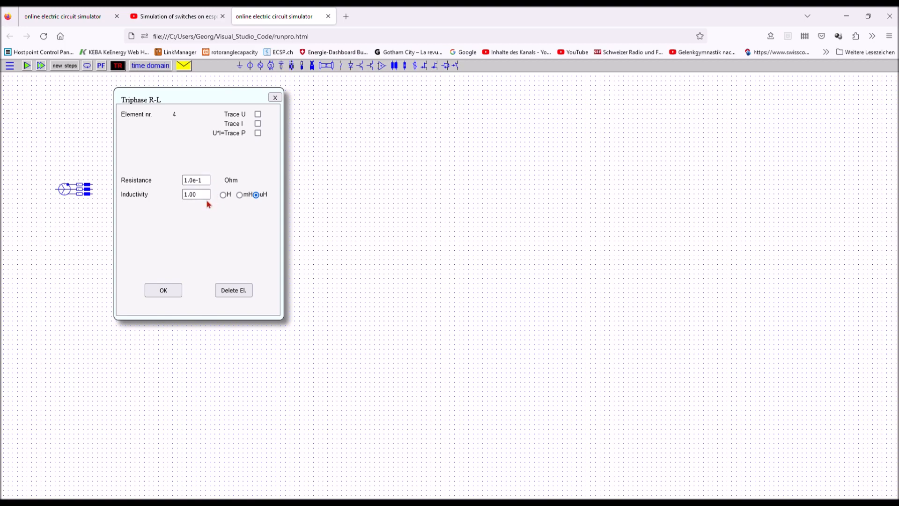
pyautogui.click(240, 196)
pyautogui.moveTo(201, 196); pyautogui.dragTo(168, 205)
pyautogui.press('BackSpace')
pyautogui.write('60.000')
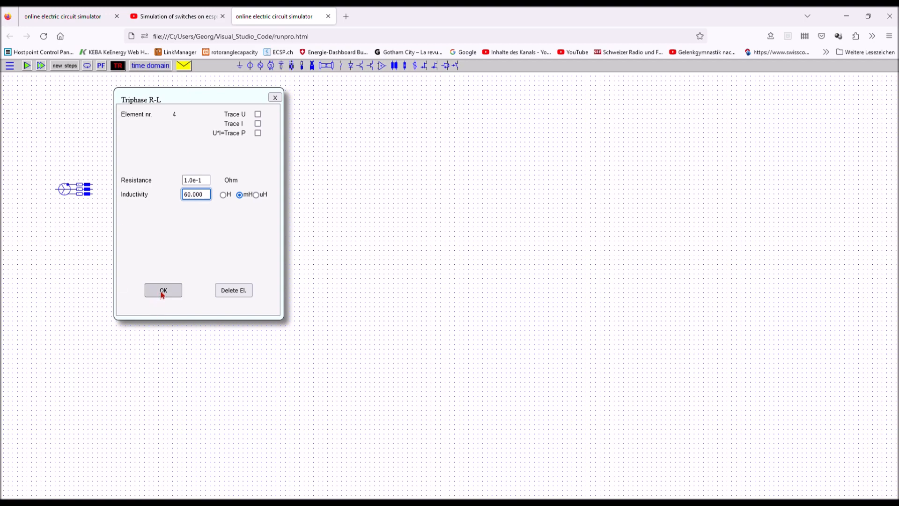
pyautogui.click(162, 290)
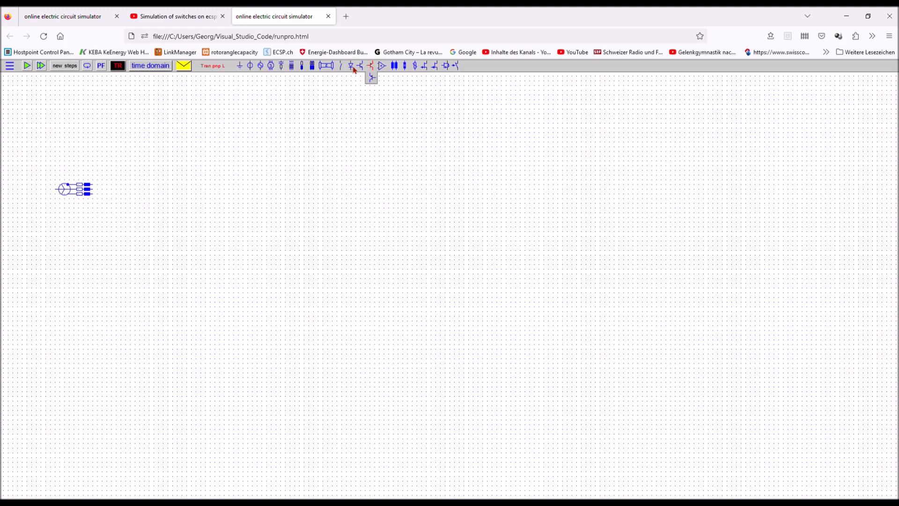
# Insert a triphase switch, rotate it to horizontal and attach it to the triphase R-L element's outputs.
pyautogui.moveTo(341, 66)
pyautogui.click(340, 103)
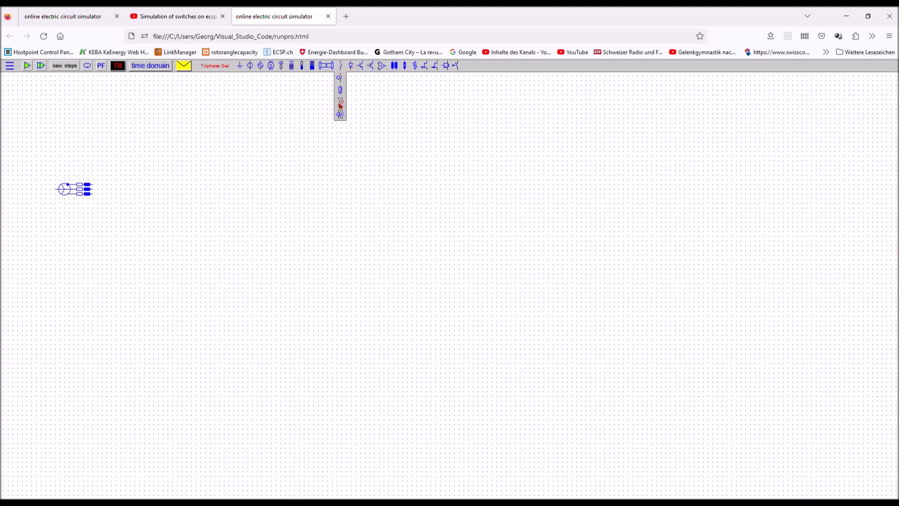
pyautogui.click(197, 169)
pyautogui.scroll(2, 193, 171)
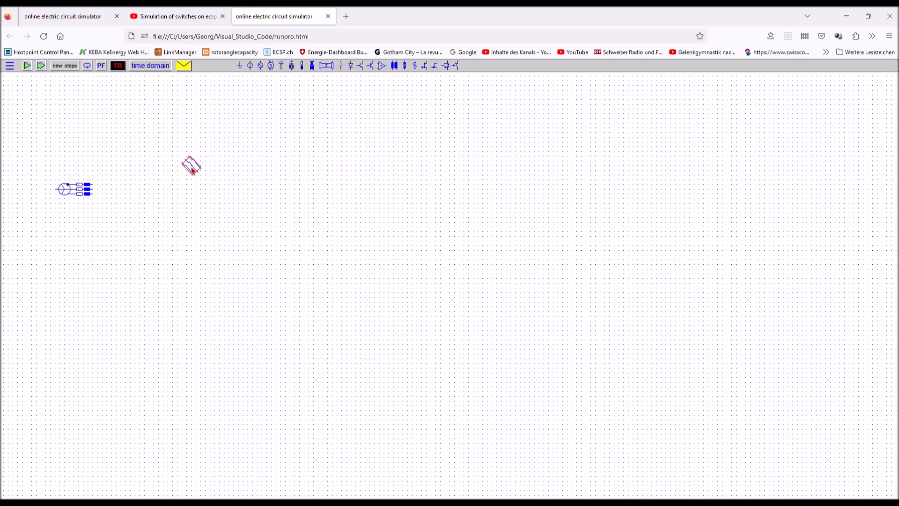
pyautogui.moveTo(167, 178); pyautogui.dragTo(104, 190)
# Move the triphase switch and its end connection away from the R-L element as a group, and wire the three phases across the gap.
pyautogui.moveTo(112, 194); pyautogui.dragTo(161, 220)
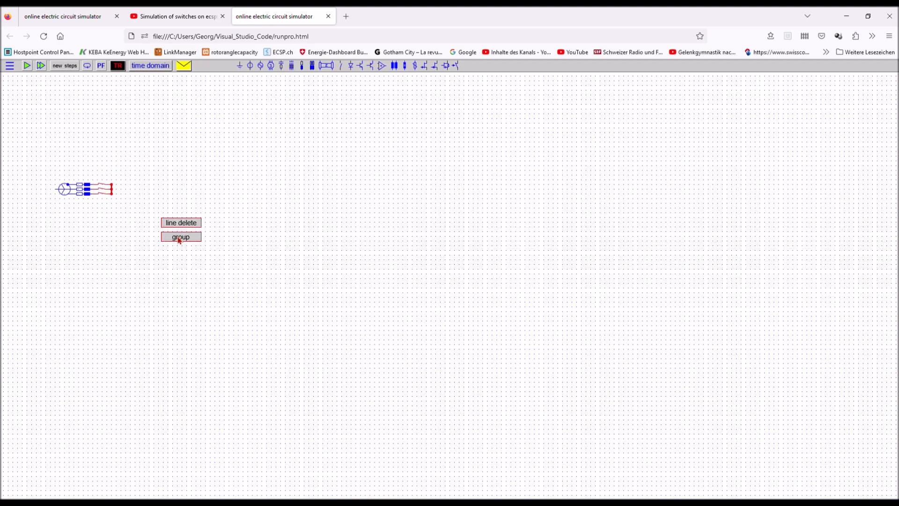
pyautogui.click(180, 240)
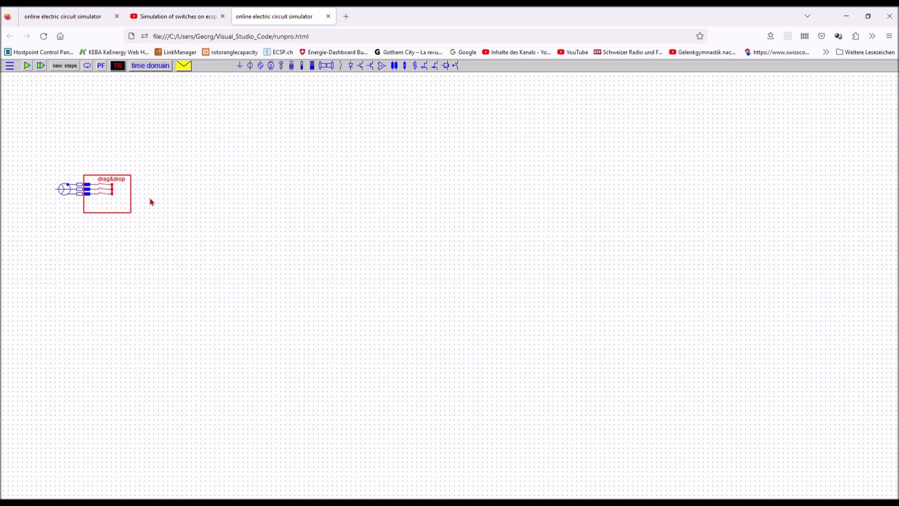
pyautogui.moveTo(128, 194); pyautogui.dragTo(147, 191)
pyautogui.click(110, 202)
pyautogui.moveTo(113, 184); pyautogui.dragTo(126, 193)
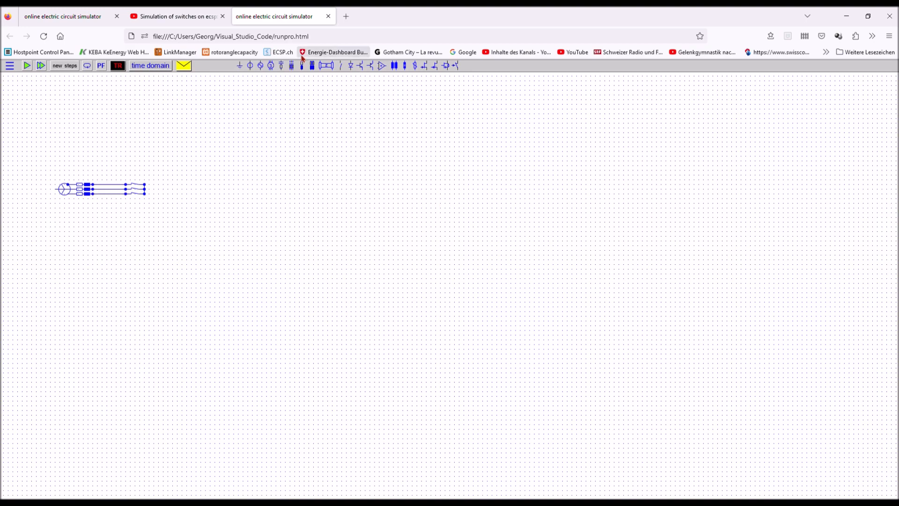
# Insert a triphase R-C element below the three-phase lines, wire each input to its phase and join its three lower ends.
pyautogui.moveTo(291, 68)
pyautogui.moveTo(292, 69); pyautogui.dragTo(112, 206)
pyautogui.click(111, 206)
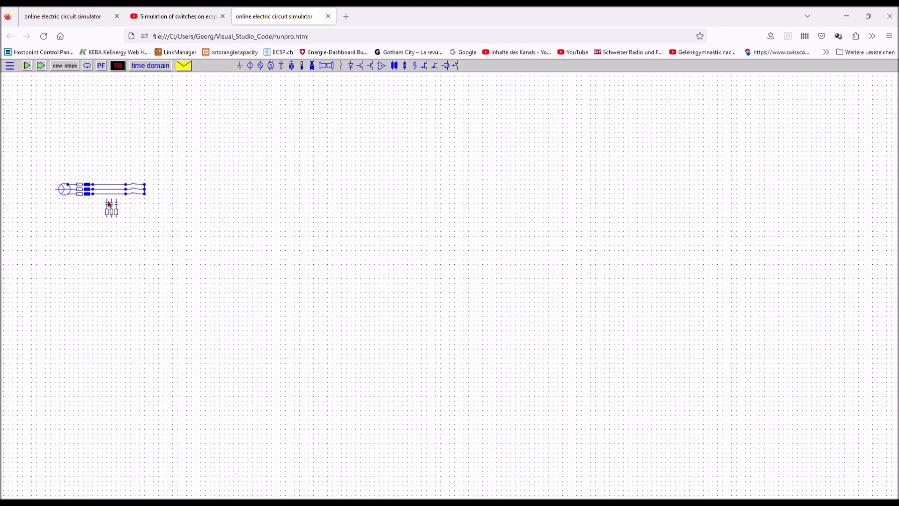
pyautogui.moveTo(108, 200); pyautogui.dragTo(112, 189)
pyautogui.moveTo(117, 199); pyautogui.dragTo(116, 193)
pyautogui.moveTo(106, 217); pyautogui.dragTo(116, 216)
# Add earth connections at the triphase switch's output, the R-C element's common end and the source's star point.
pyautogui.click(239, 65)
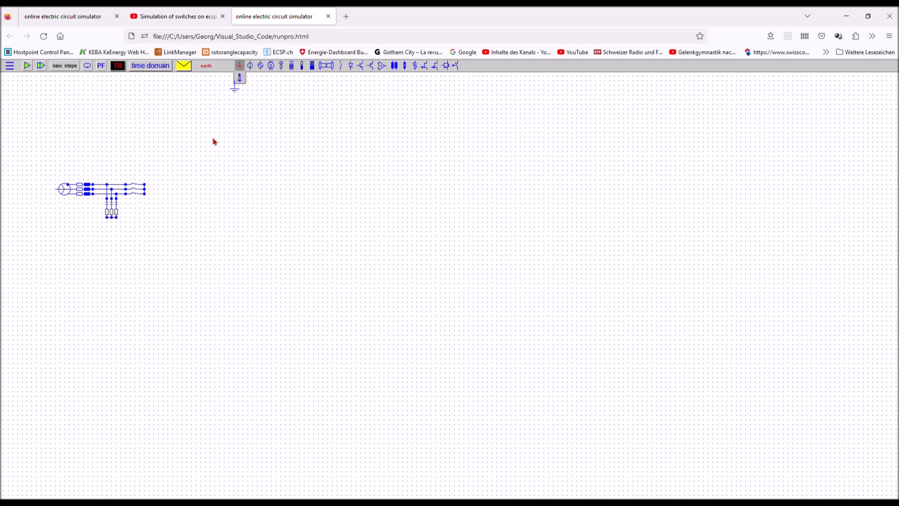
pyautogui.click(145, 202)
pyautogui.click(239, 65)
pyautogui.click(120, 223)
pyautogui.click(112, 221)
pyautogui.click(240, 66)
pyautogui.click(55, 198)
# Set the triphase R-C element's resistance to 70 Ohm and its capacity to 1.500 uF.
pyautogui.click(112, 211)
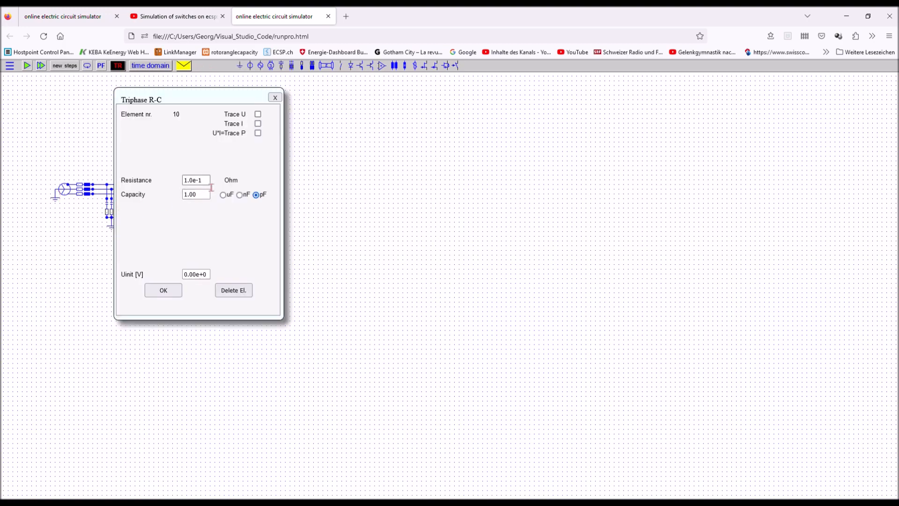
pyautogui.moveTo(209, 182); pyautogui.dragTo(165, 189)
pyautogui.press('BackSpace')
pyautogui.click(224, 196)
pyautogui.moveTo(209, 197); pyautogui.dragTo(173, 205)
pyautogui.write('1')
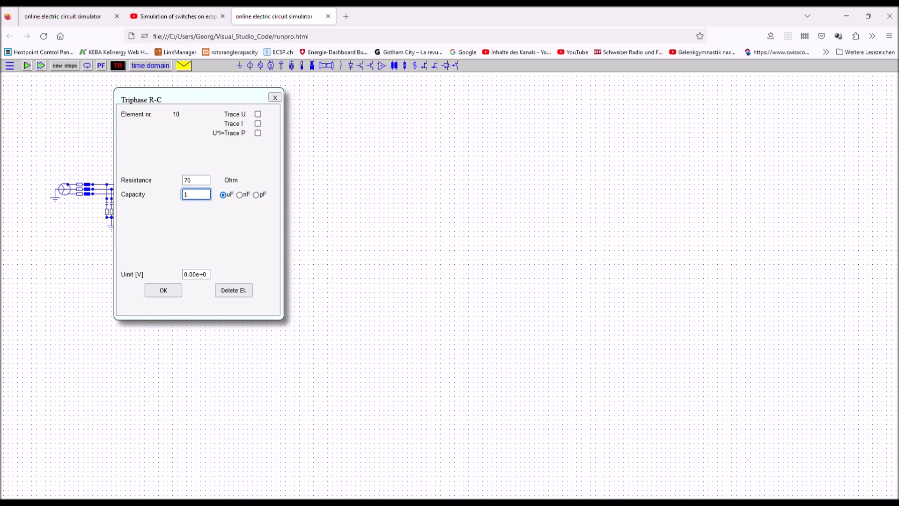
pyautogui.write('.500')
pyautogui.click(163, 291)
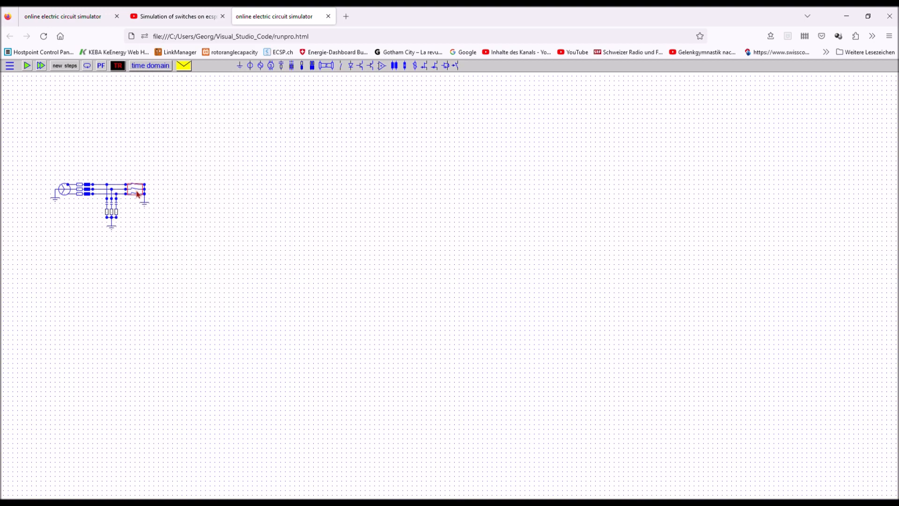
# Trace the triphase switch's voltage and current, make it a C-O switch and enter both operation times, the first at 15 ms.
pyautogui.click(138, 193)
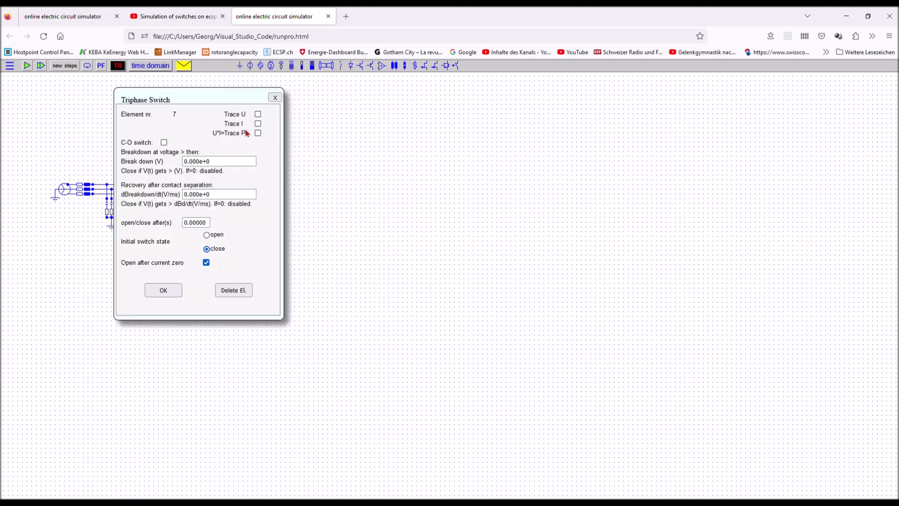
pyautogui.click(258, 114)
pyautogui.click(164, 142)
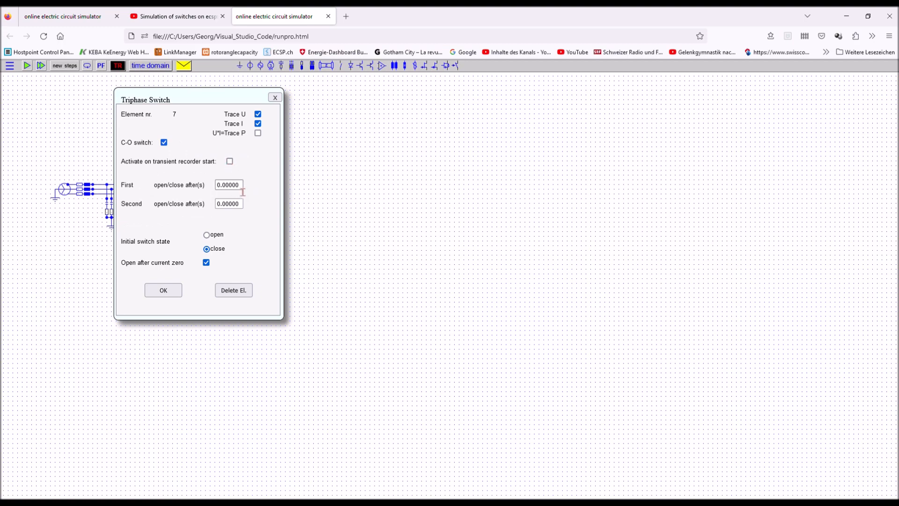
pyautogui.click(224, 185)
pyautogui.write('15')
pyautogui.click(224, 203)
pyautogui.click(161, 292)
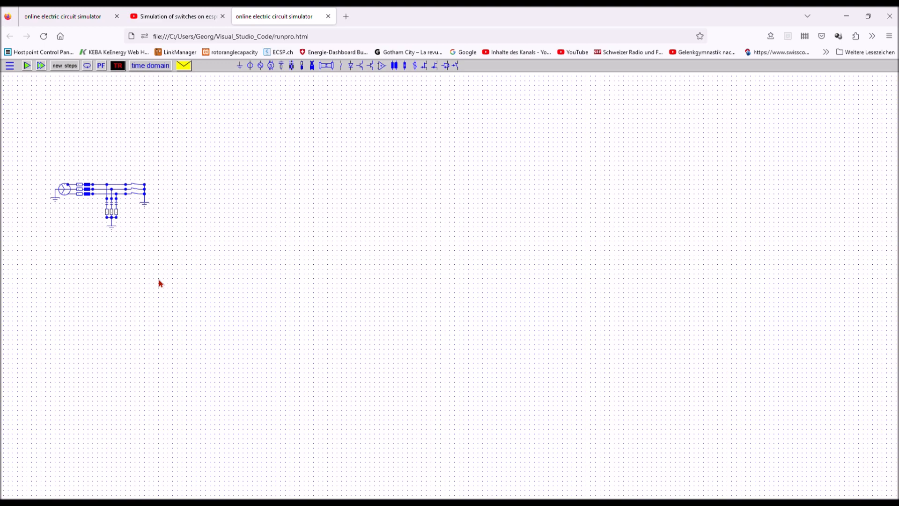
# Adjust the simulation time to 50 Hz with 1000 steps, run the simulation and return to the circuit.
pyautogui.click(64, 66)
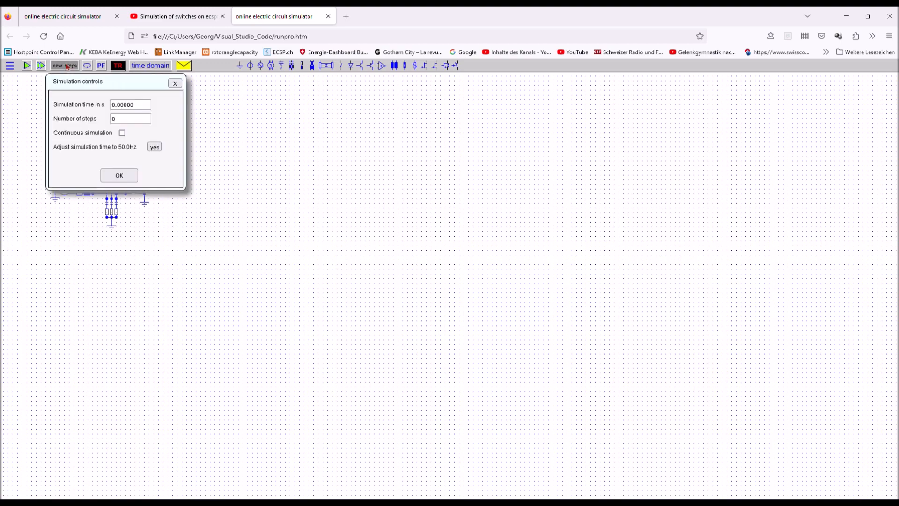
pyautogui.click(153, 147)
pyautogui.click(124, 121)
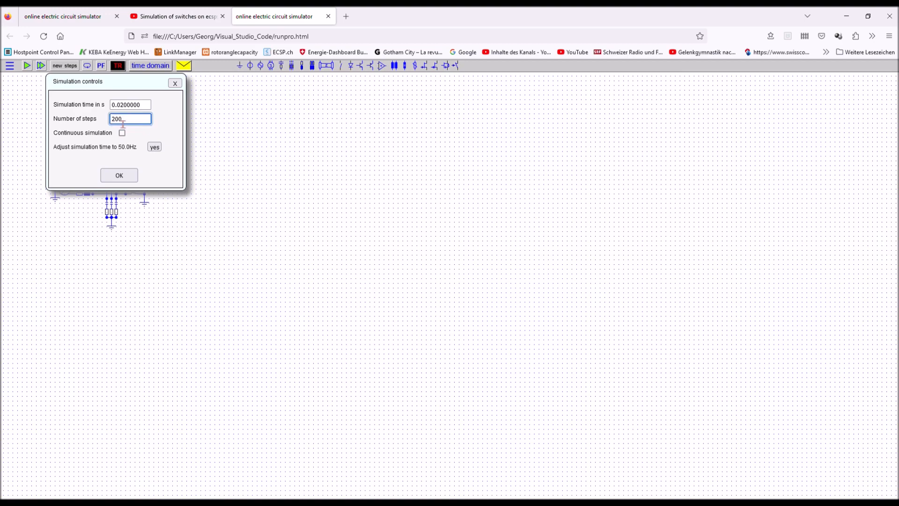
pyautogui.press('BackSpace')
pyautogui.click(117, 175)
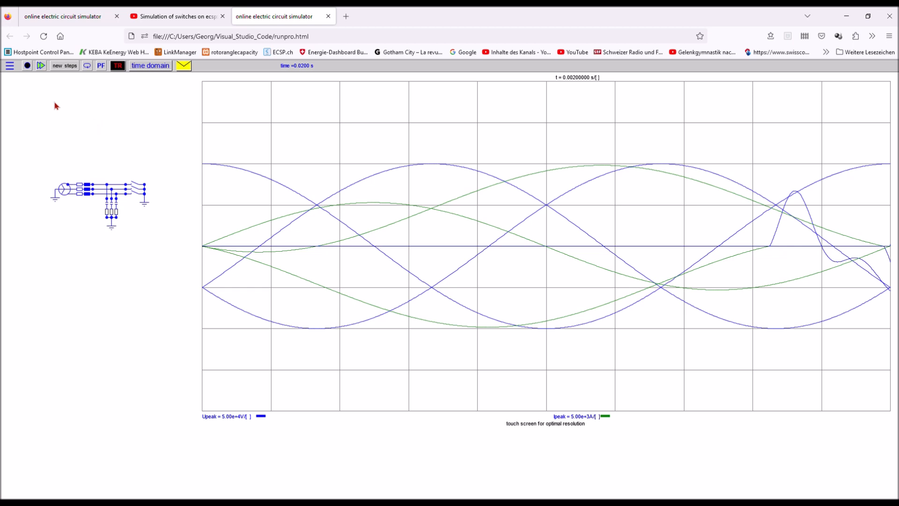
pyautogui.click(27, 65)
# Extend the simulation time to 0.1 s and run the three-phase simulation again.
pyautogui.click(65, 65)
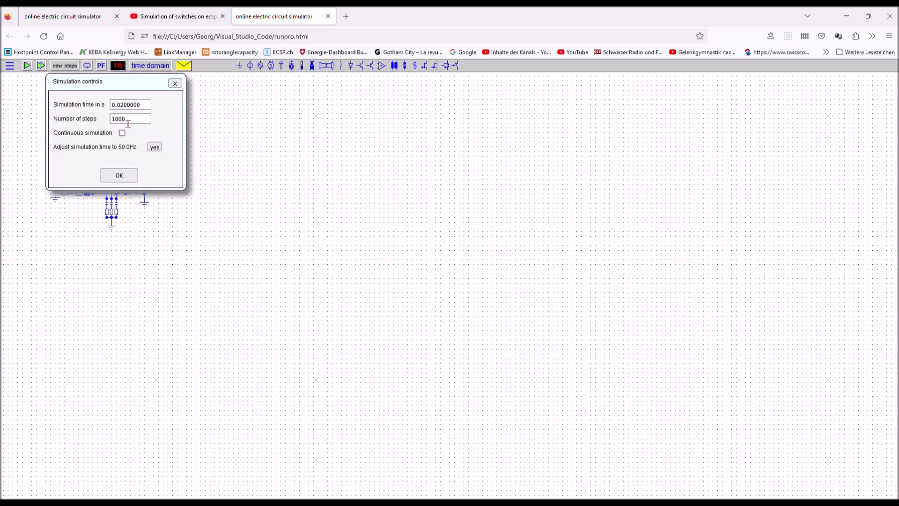
pyautogui.click(145, 105)
pyautogui.press('BackSpace')
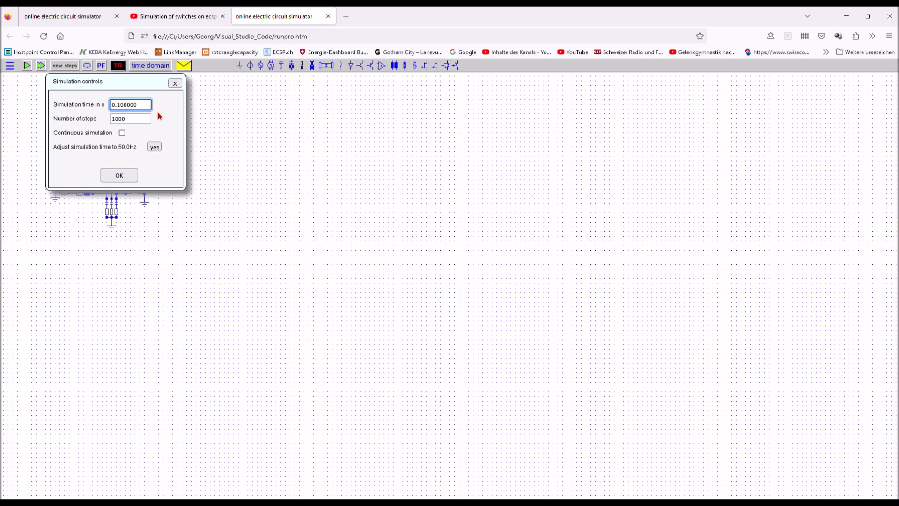
pyautogui.click(119, 176)
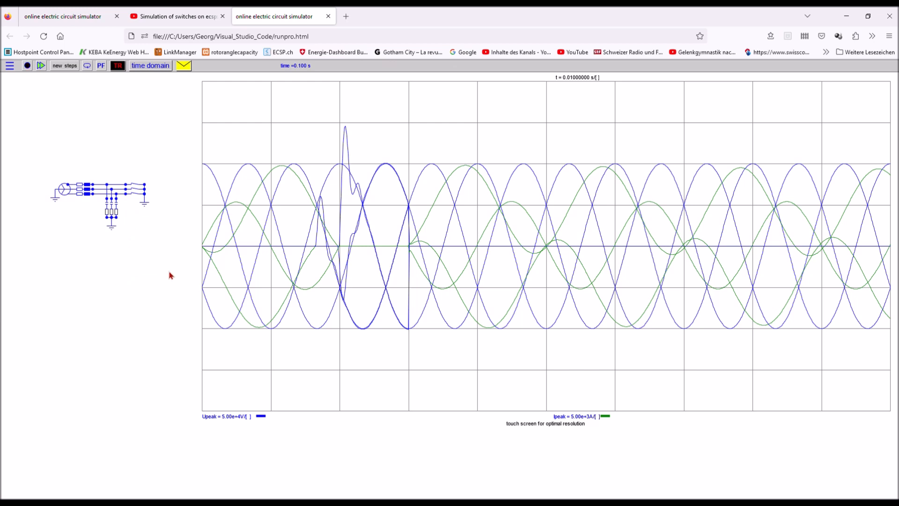
# Highlight the triphase switch's voltage and current traces in the plot, then return to the circuit.
pyautogui.click(135, 191)
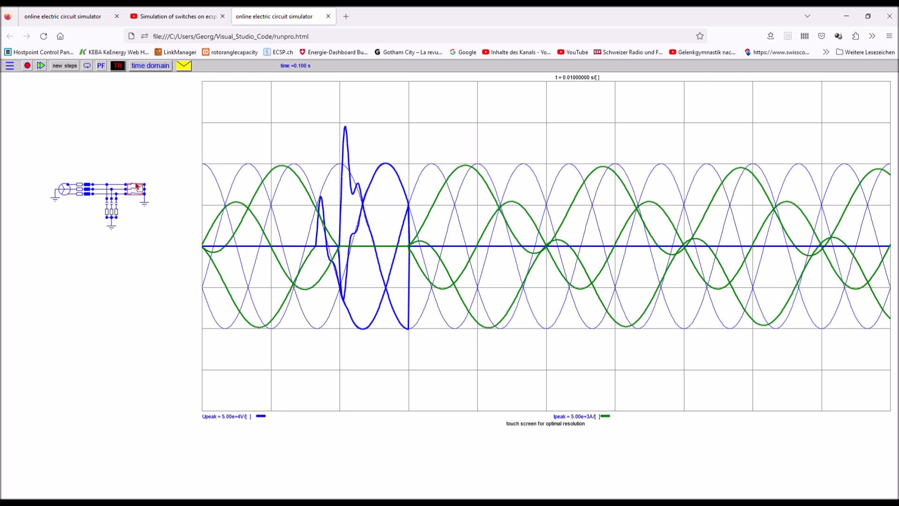
pyautogui.click(136, 183)
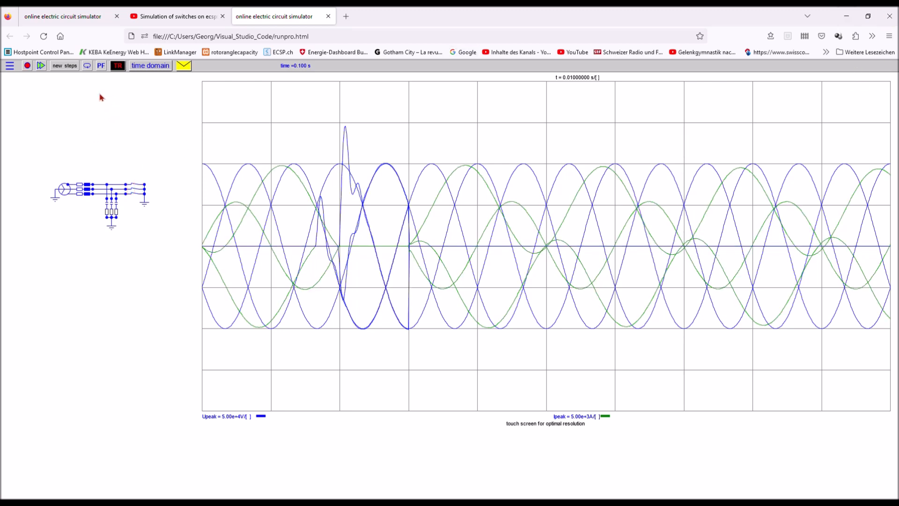
pyautogui.click(27, 65)
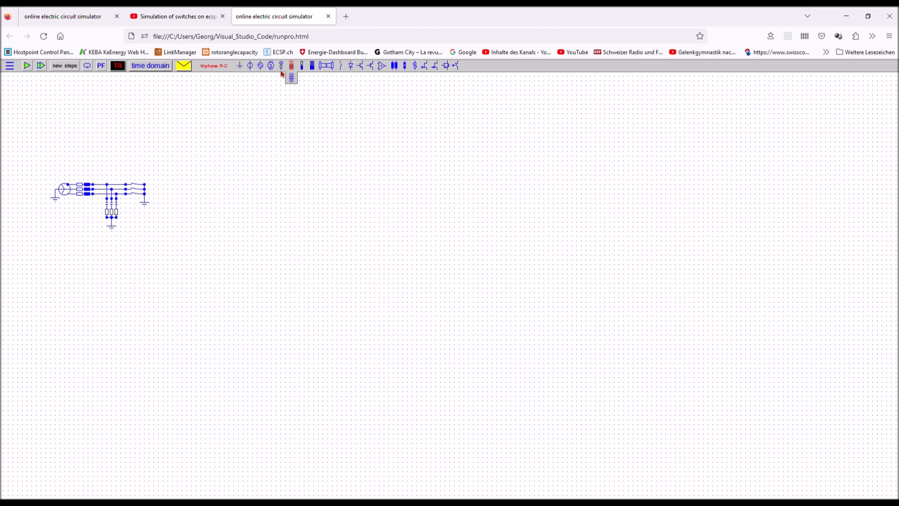
# Insert a triphase random switch in the empty area beside the three-phase circuit.
pyautogui.moveTo(340, 70)
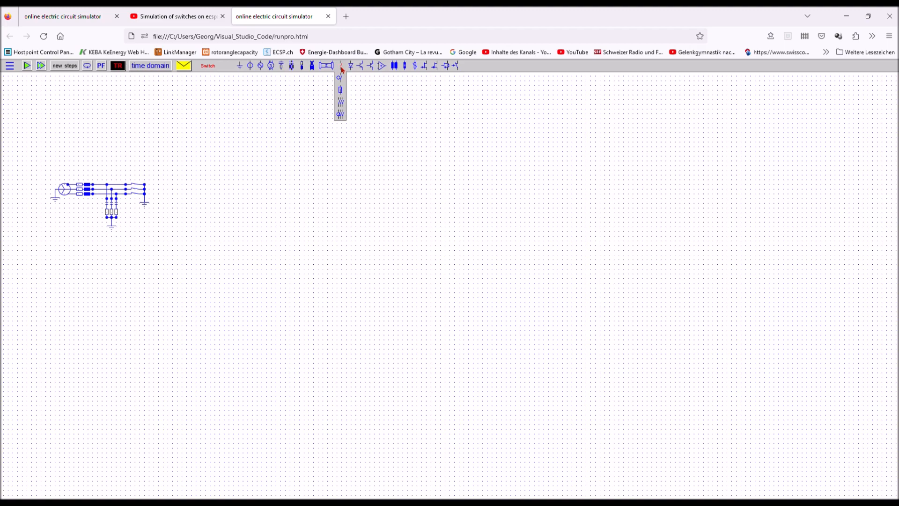
pyautogui.click(342, 114)
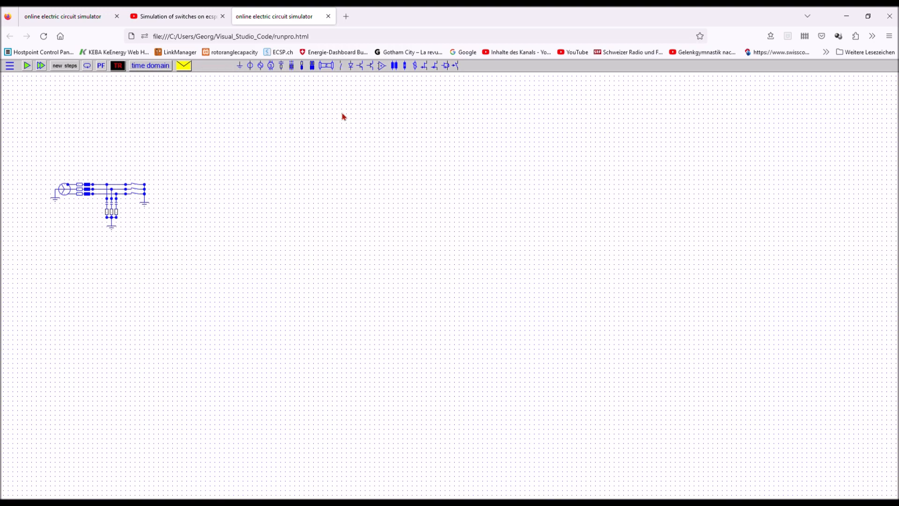
pyautogui.moveTo(341, 115); pyautogui.dragTo(233, 198)
pyautogui.click(235, 200)
# Set the triphase random switch's open/close check interval to 1 s.
pyautogui.doubleClick(236, 200)
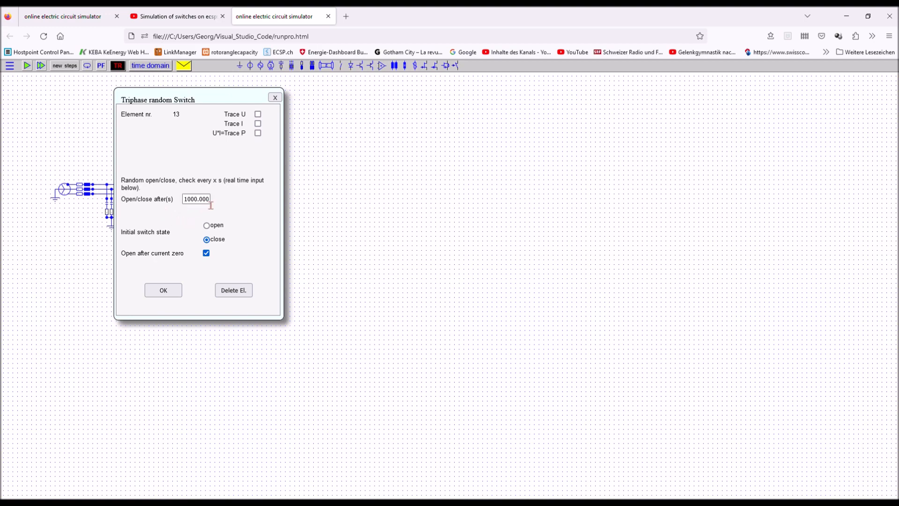
pyautogui.moveTo(203, 201); pyautogui.dragTo(174, 206)
pyautogui.press('BackSpace')
pyautogui.write('1.')
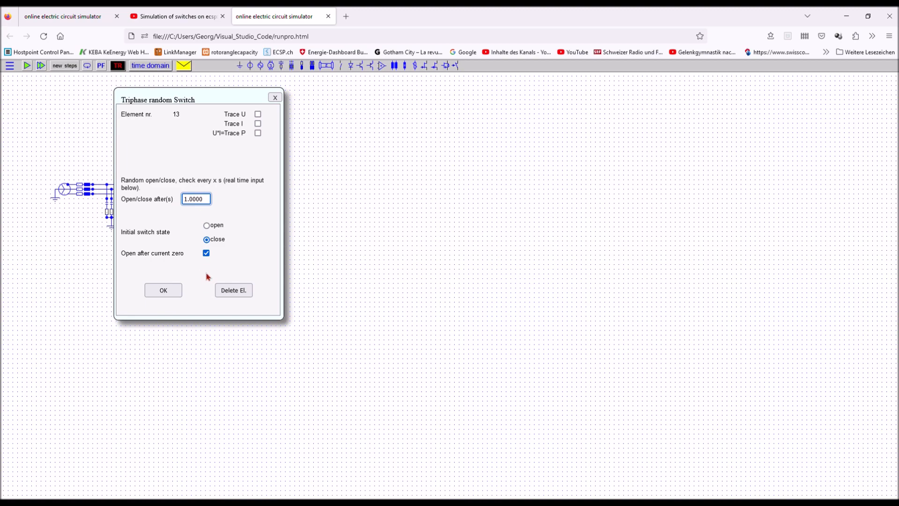